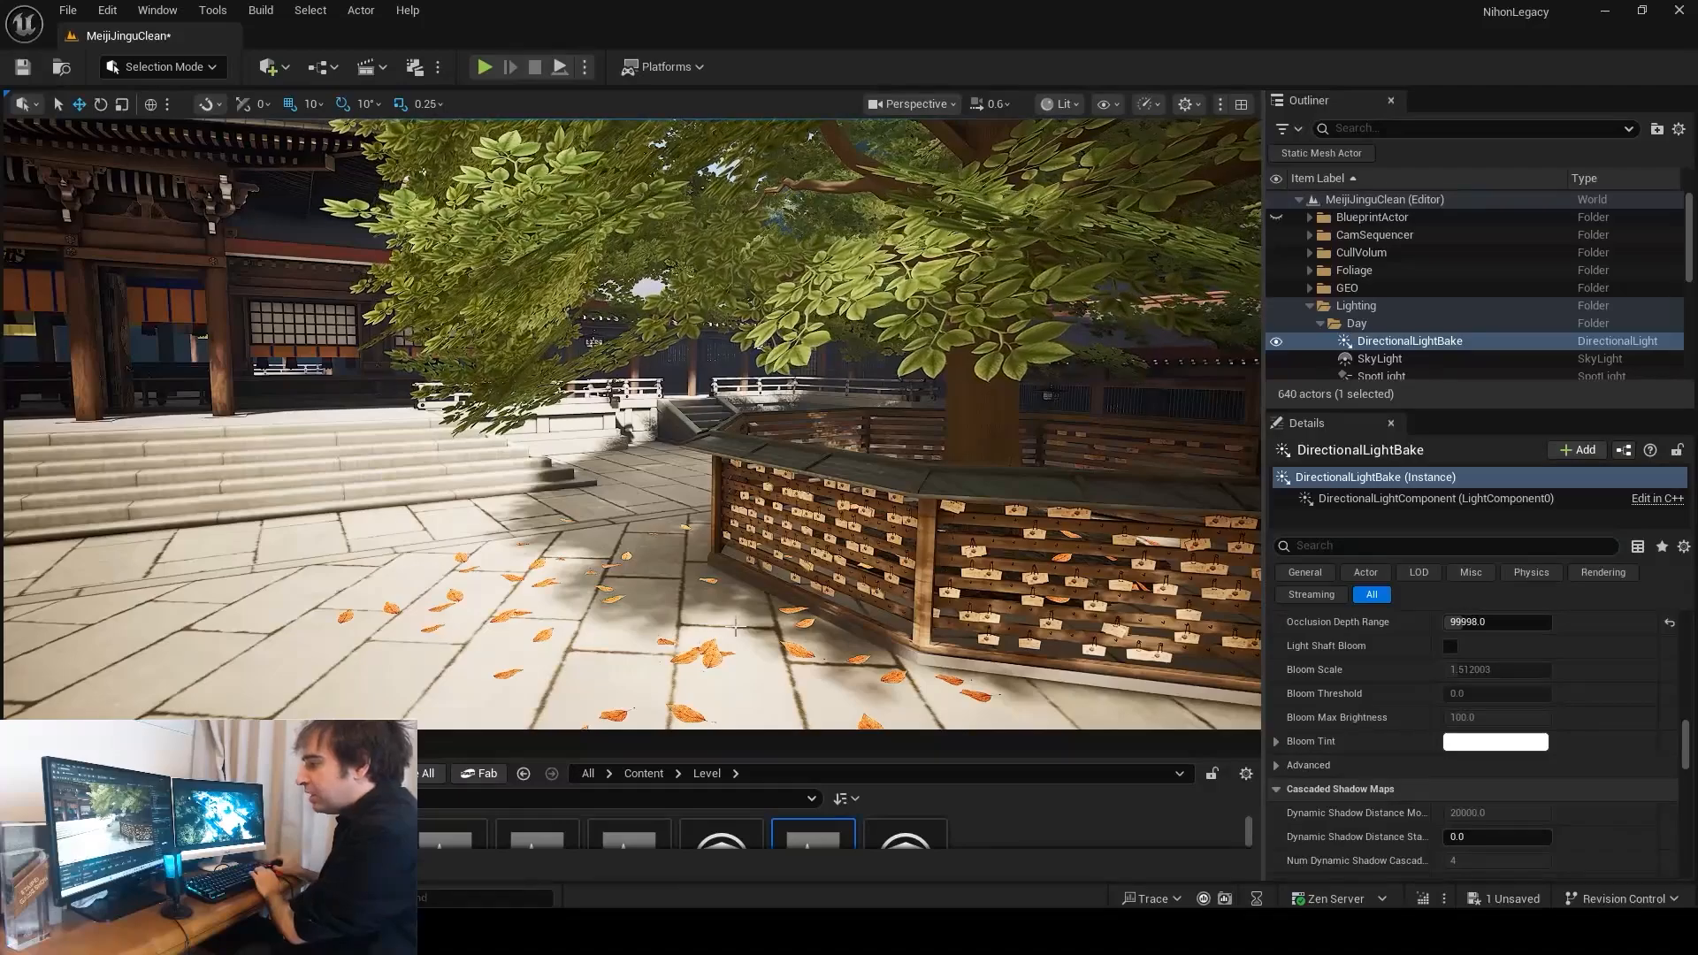
# Set the dynamic shadow distance for the stationary DirectionalLightBake to 1500
pyautogui.press('w')
pyautogui.moveTo(610, 497); pyautogui.dragTo(650, 588, button='right')
pyautogui.click(1495, 836)
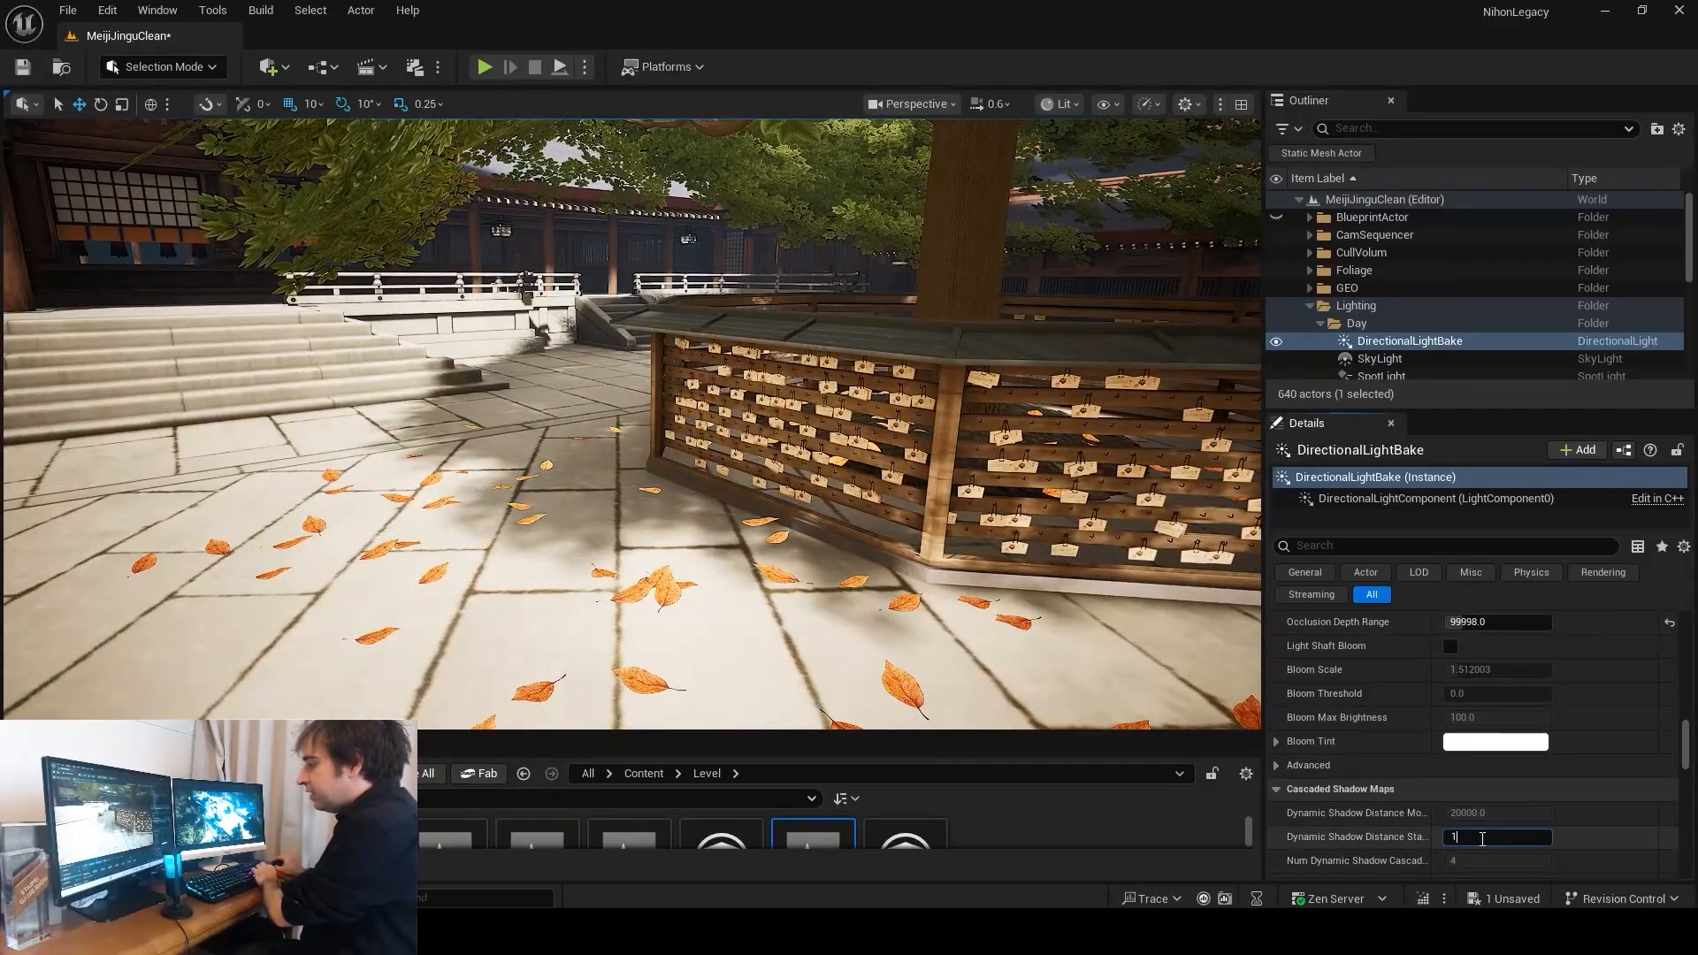
pyautogui.write('1500')
pyautogui.press('Return')
# Examine the leaf shadows around the wooden plaque fence from close up and from across the courtyard
pyautogui.press('d')
pyautogui.moveTo(650, 495); pyautogui.dragTo(610, 495, button='right')
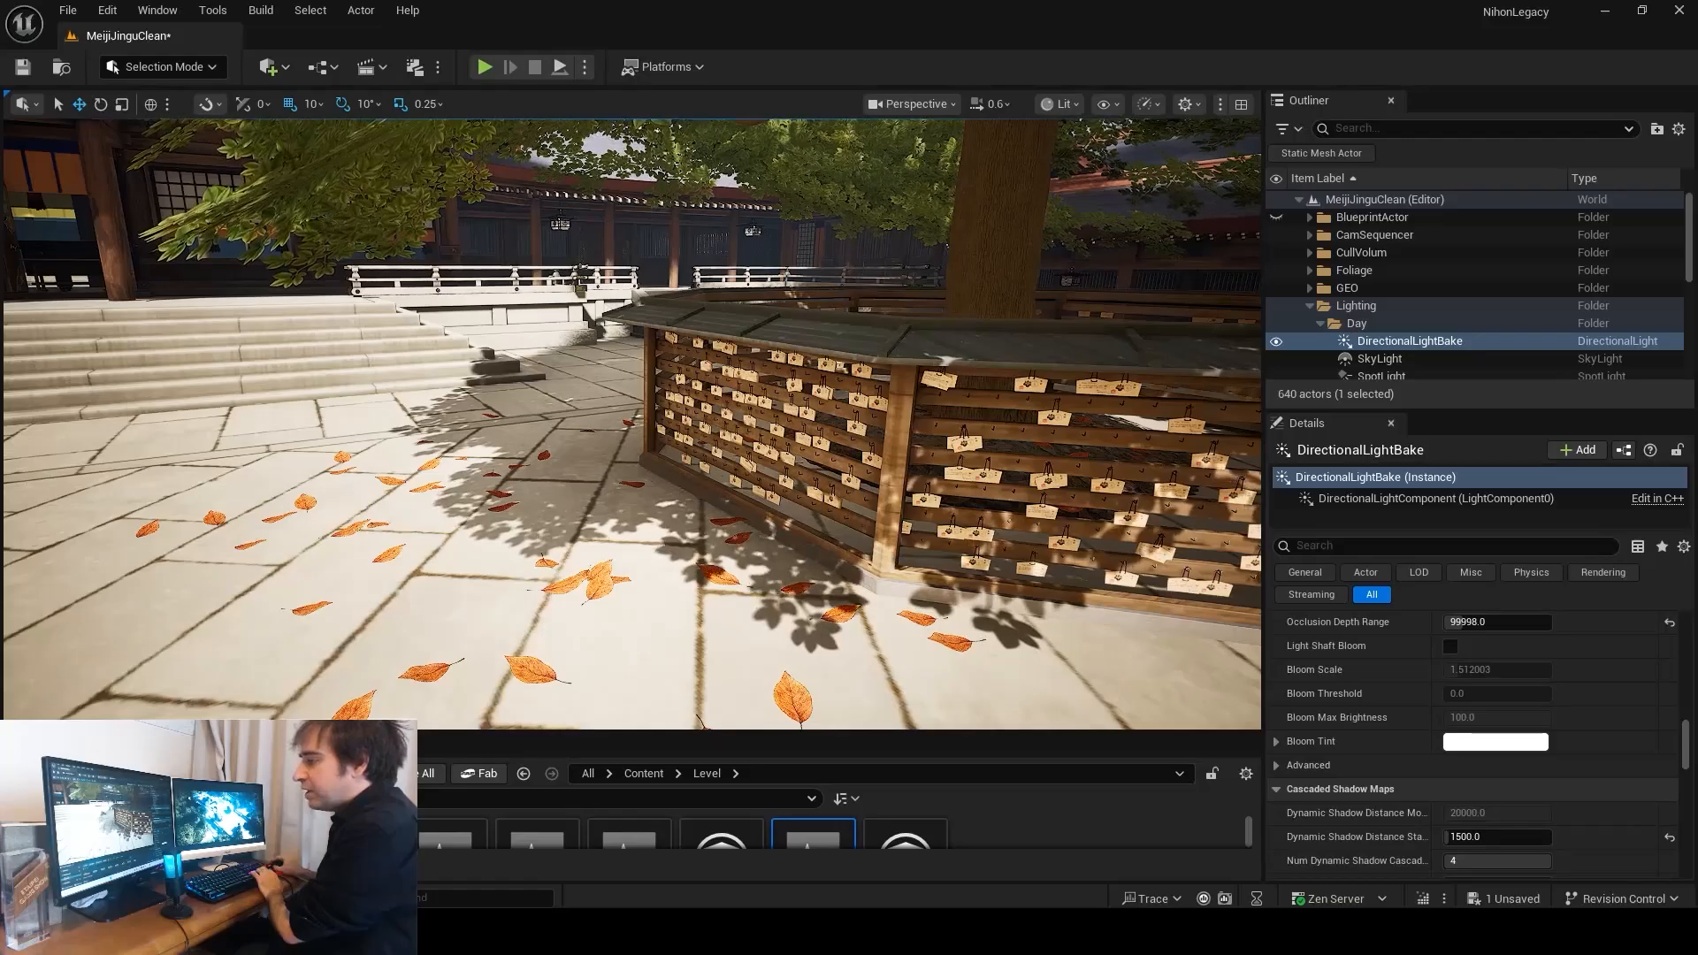
pyautogui.press('s')
pyautogui.moveTo(610, 495); pyautogui.dragTo(513, 464, button='right')
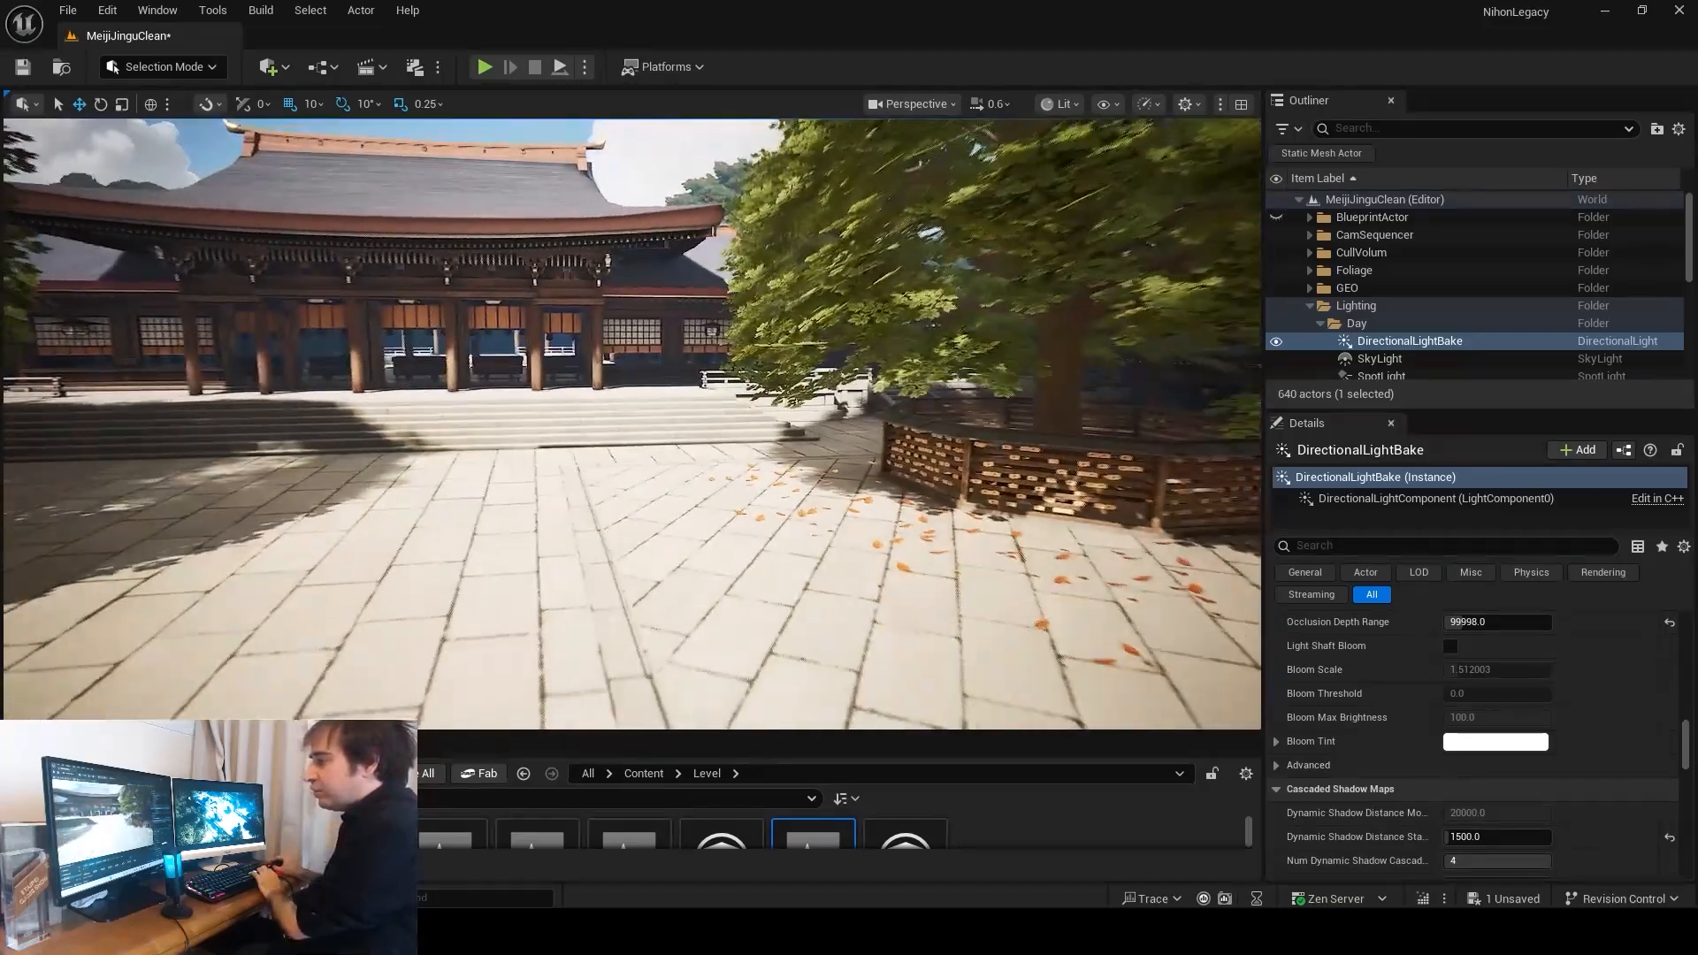
pyautogui.moveTo(240, 387); pyautogui.dragTo(228, 377, button='right')
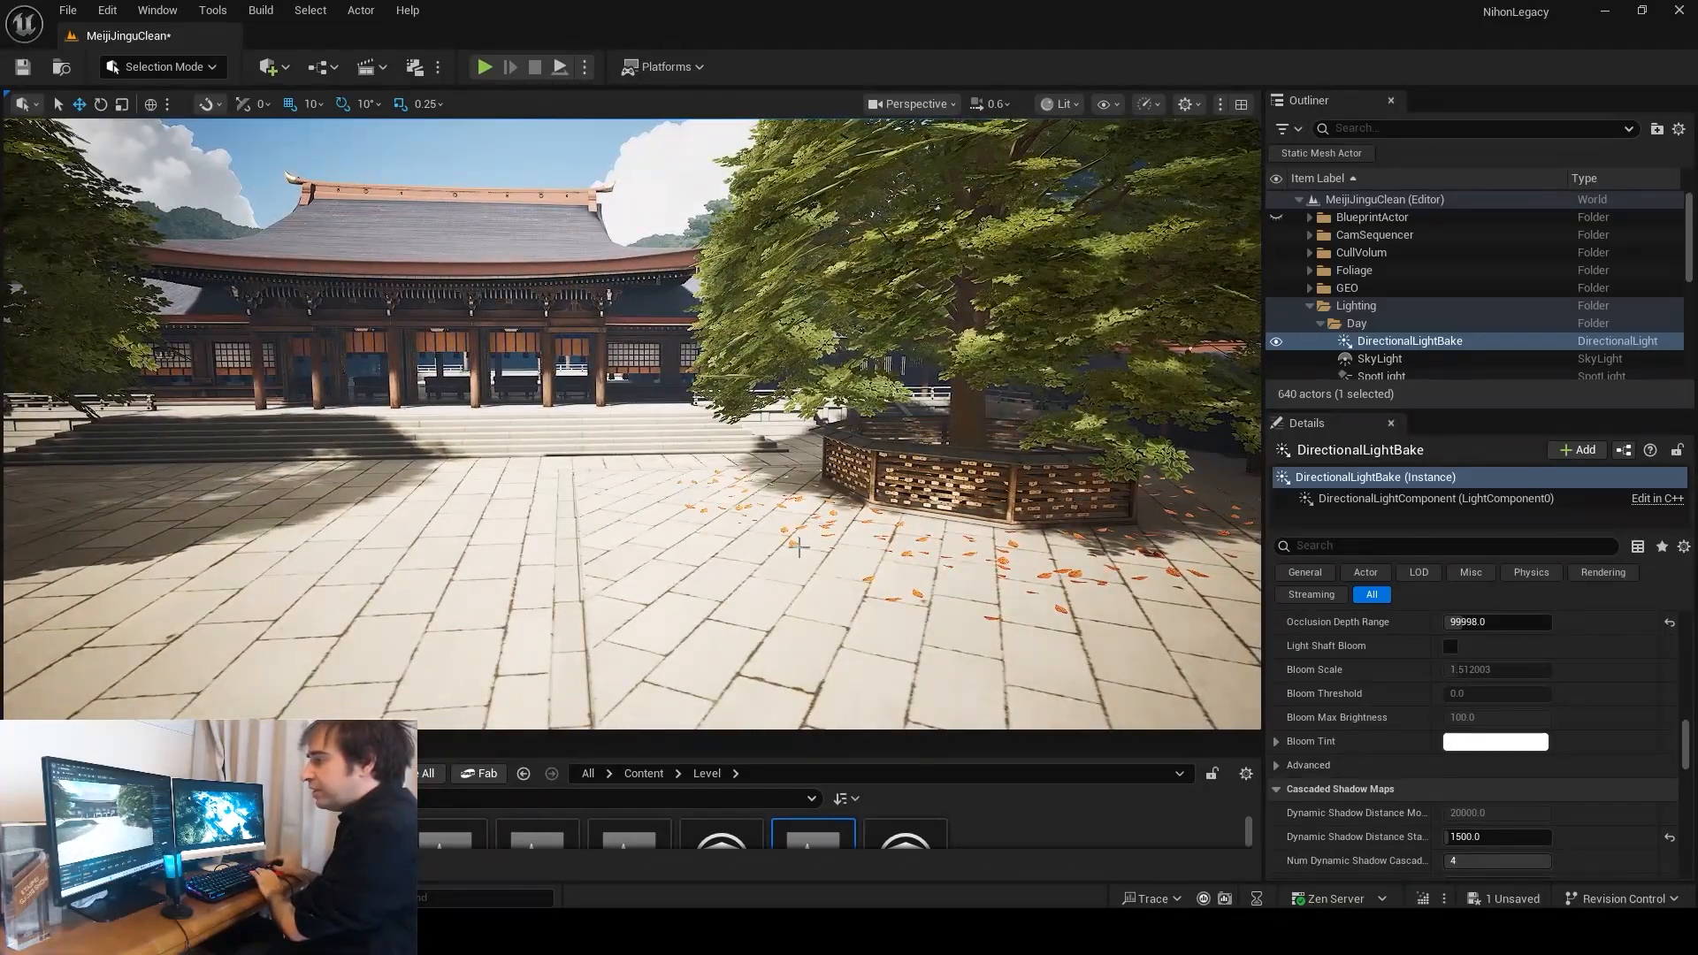
pyautogui.moveTo(684, 536); pyautogui.dragTo(812, 575, button='right')
pyautogui.press('w')
pyautogui.scroll(3, 683, 535)
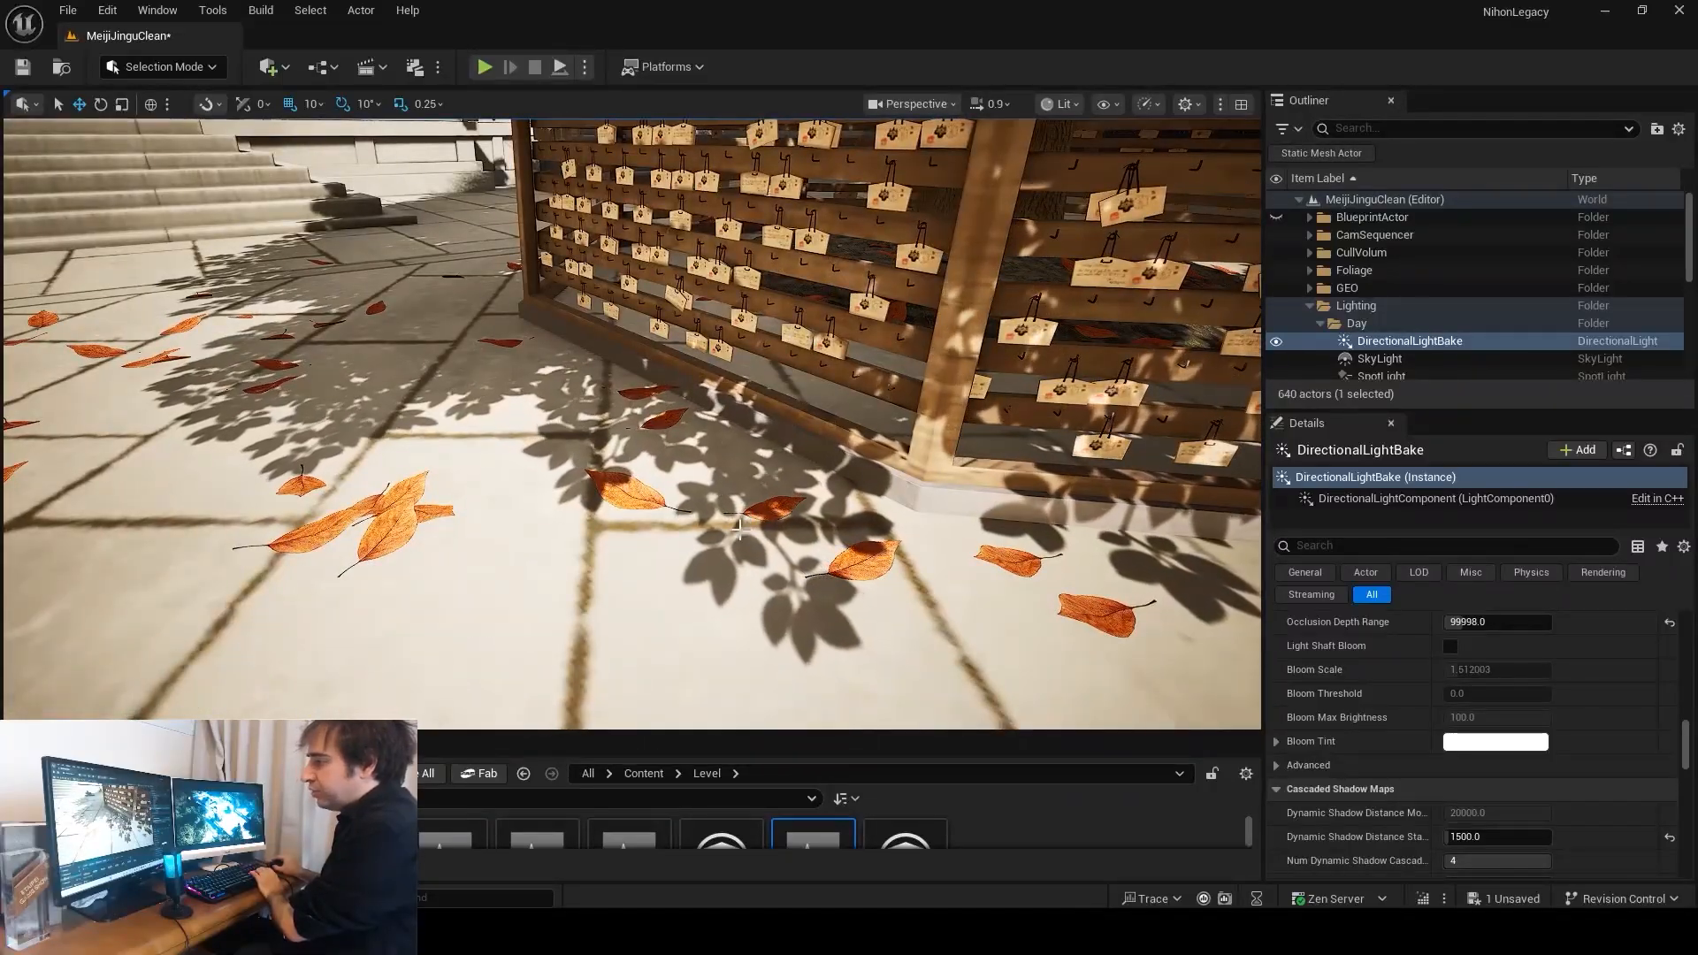
pyautogui.press('s')
pyautogui.moveTo(739, 525); pyautogui.dragTo(645, 531, button='right')
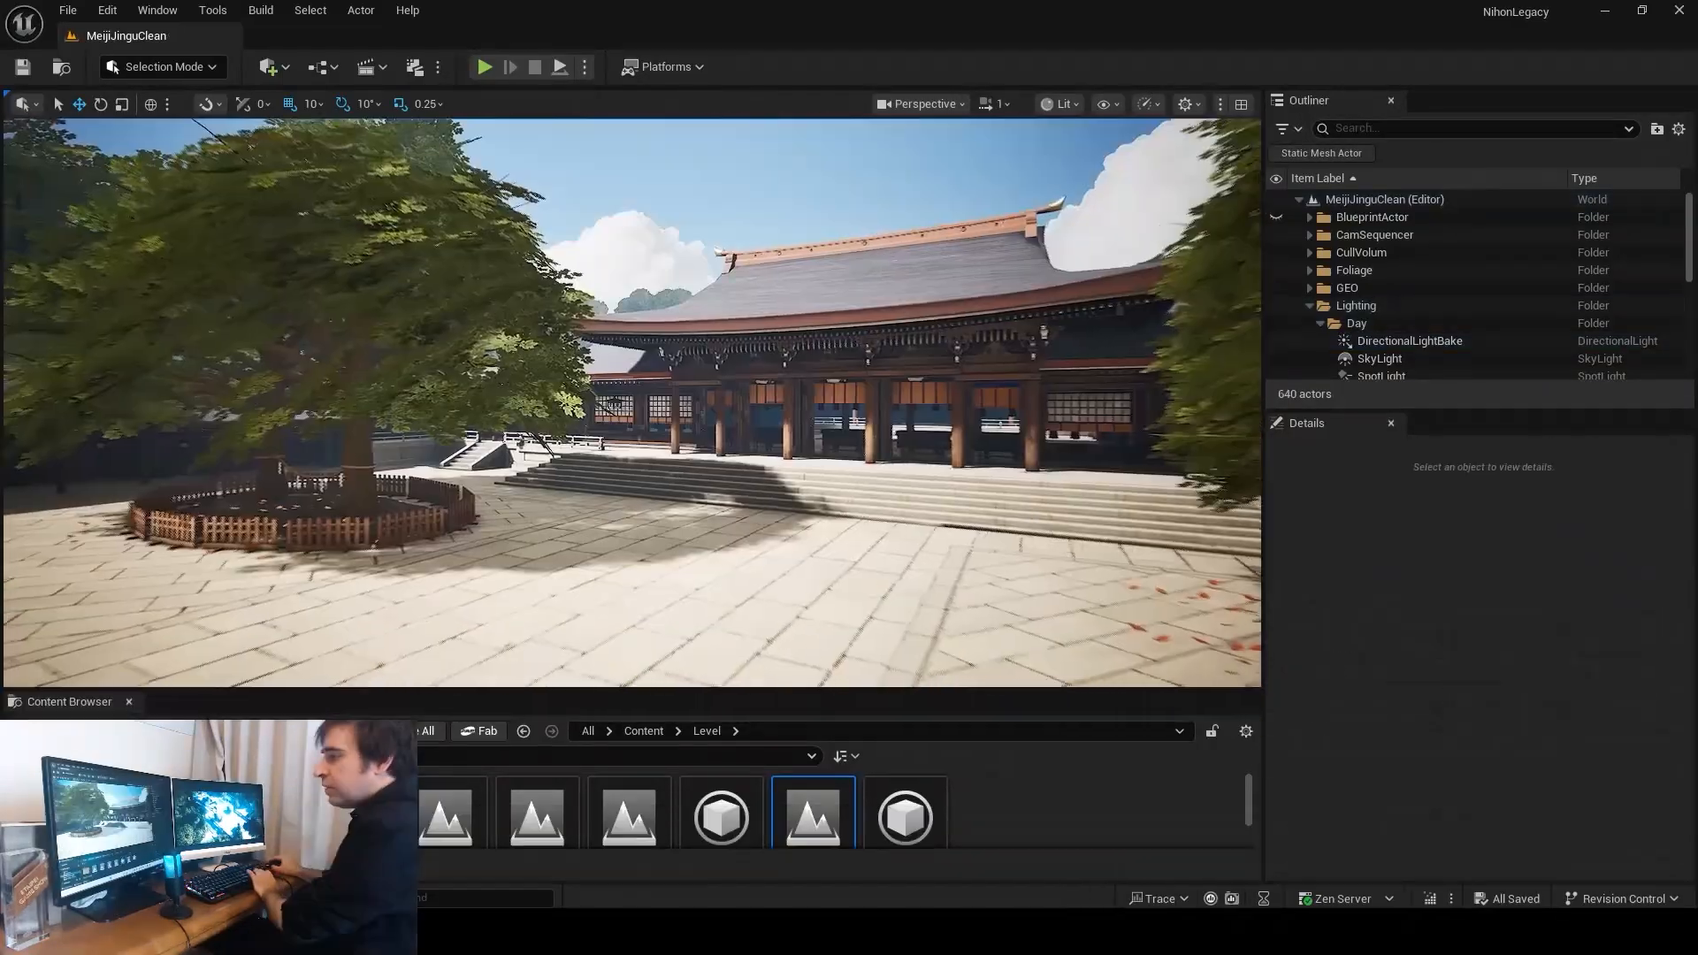
# Review the instance settings of the KusunokiDoubleAPP tree in Foliage mode, and return to Selection mode
pyautogui.moveTo(630, 459); pyautogui.dragTo(534, 459, button='right')
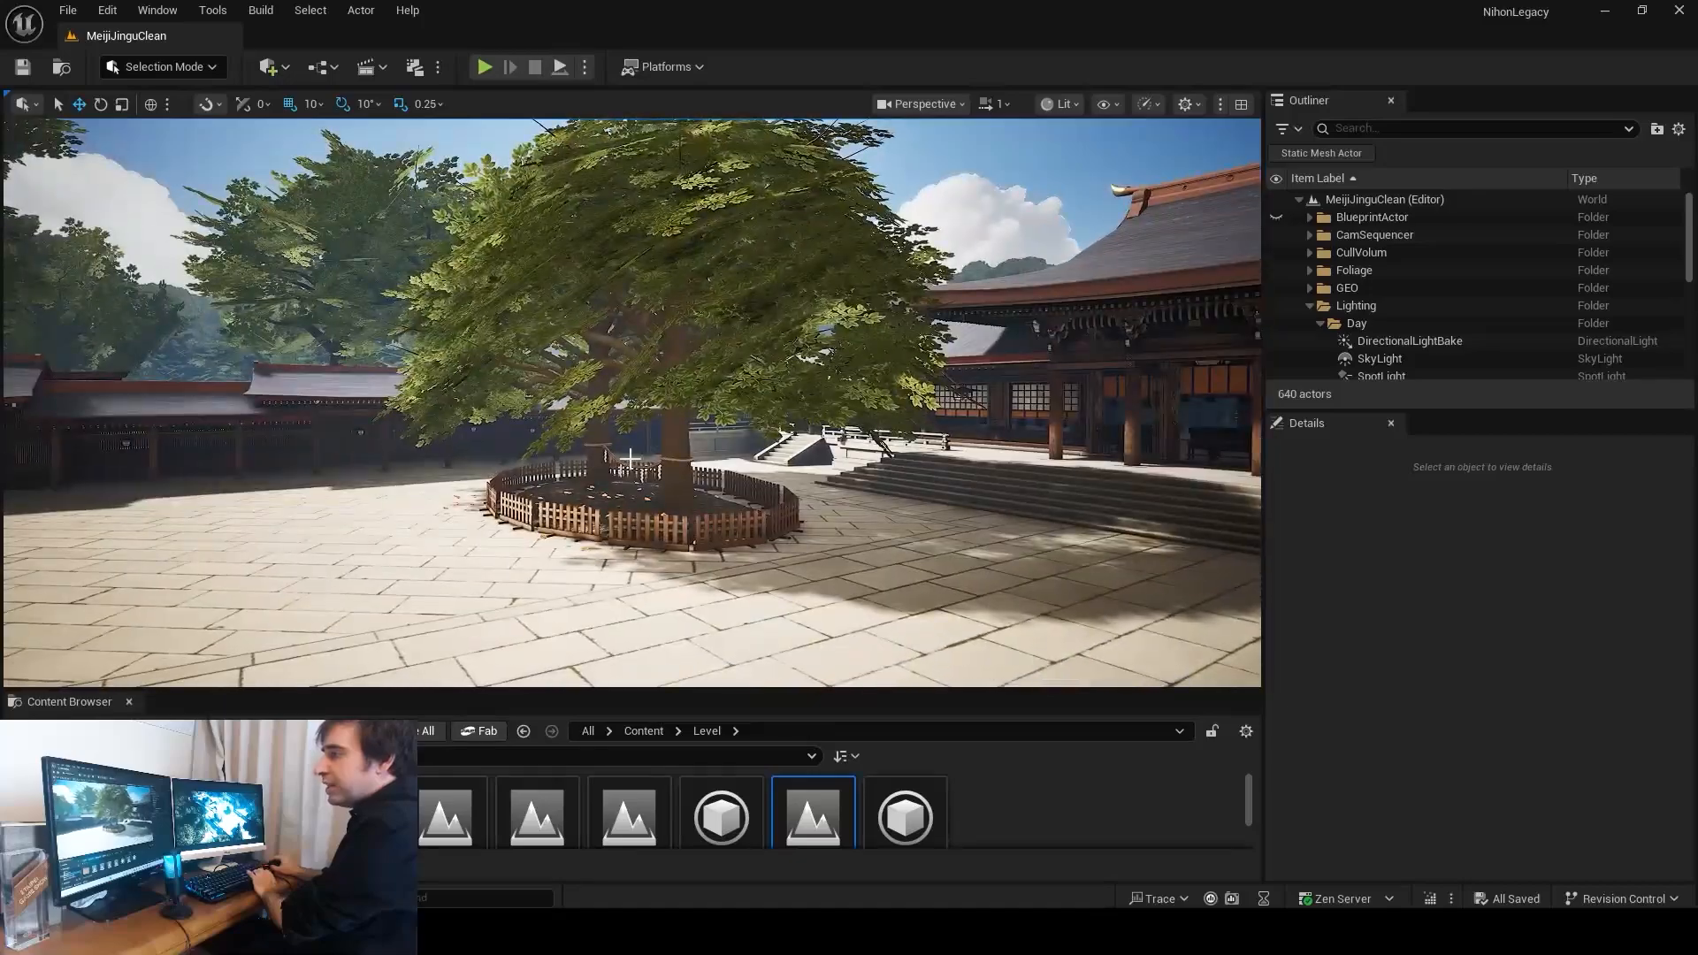
pyautogui.click(633, 283)
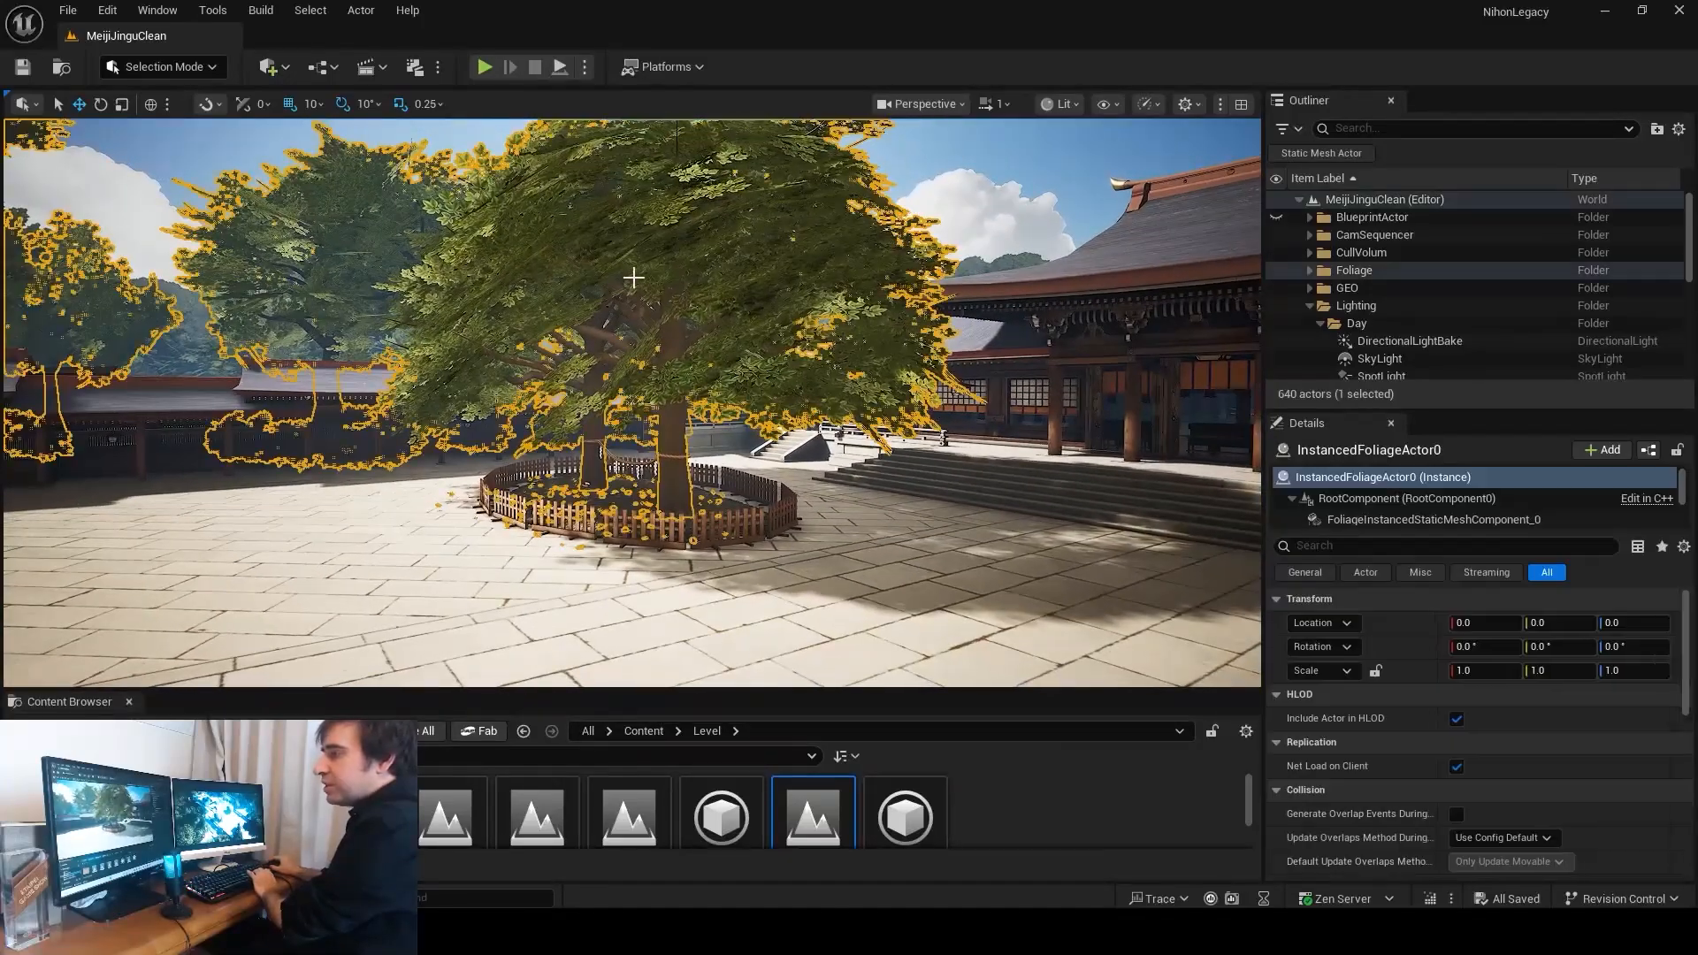
pyautogui.click(198, 71)
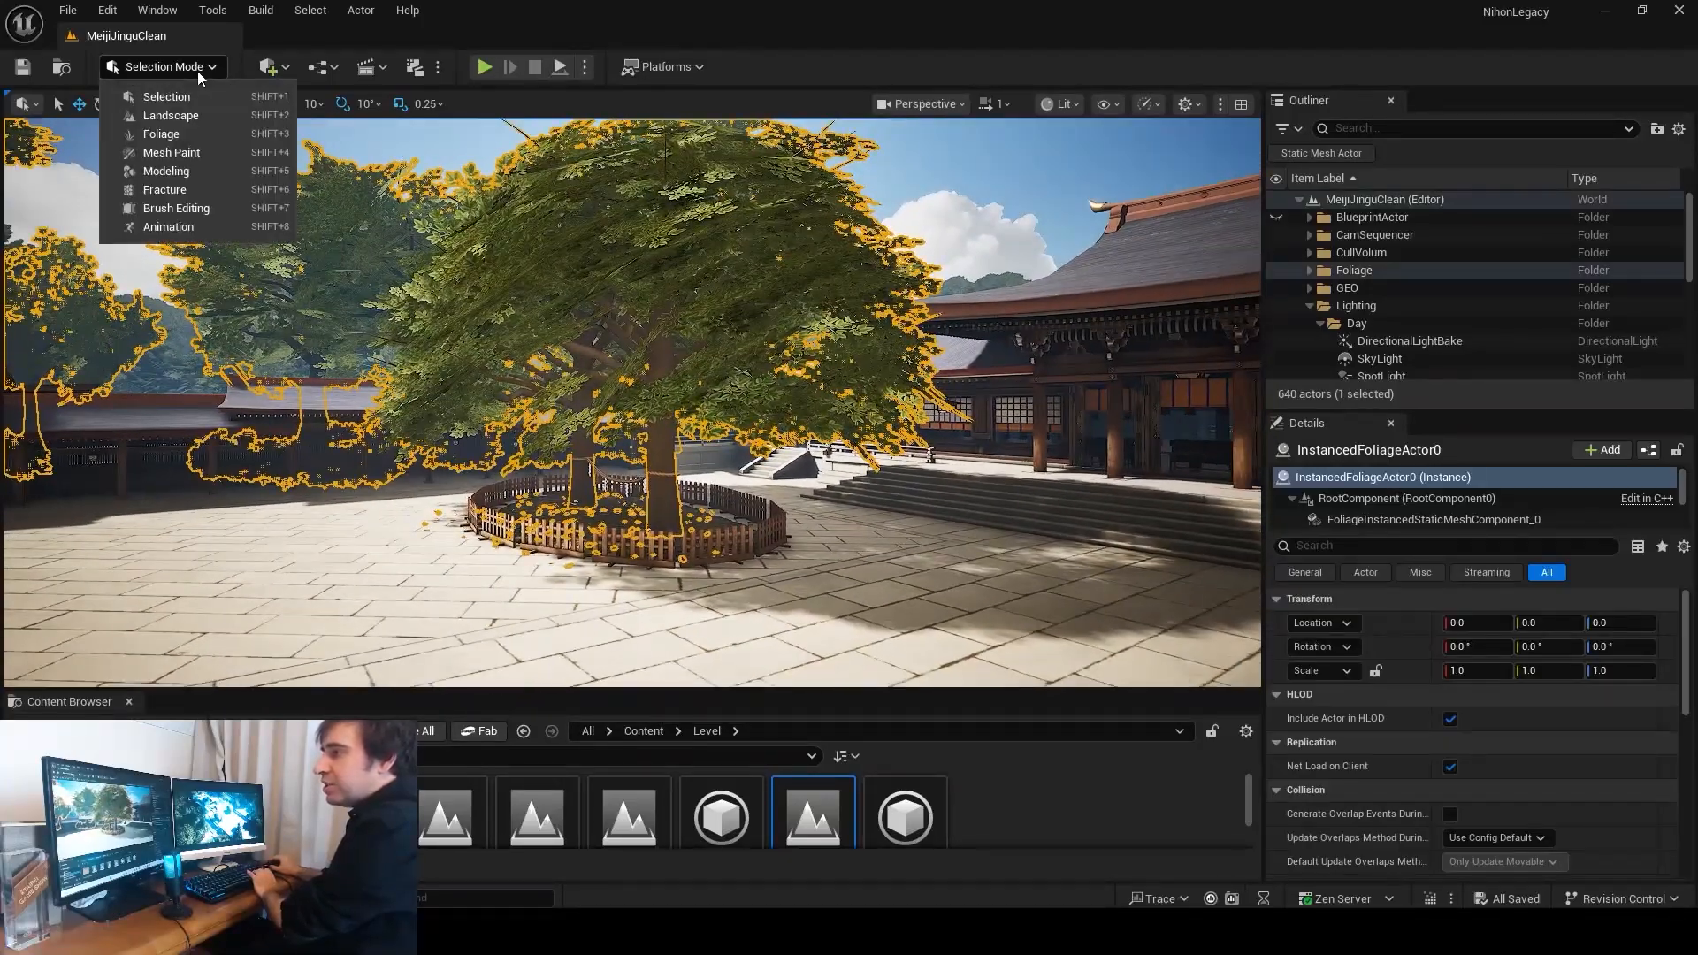
pyautogui.click(192, 134)
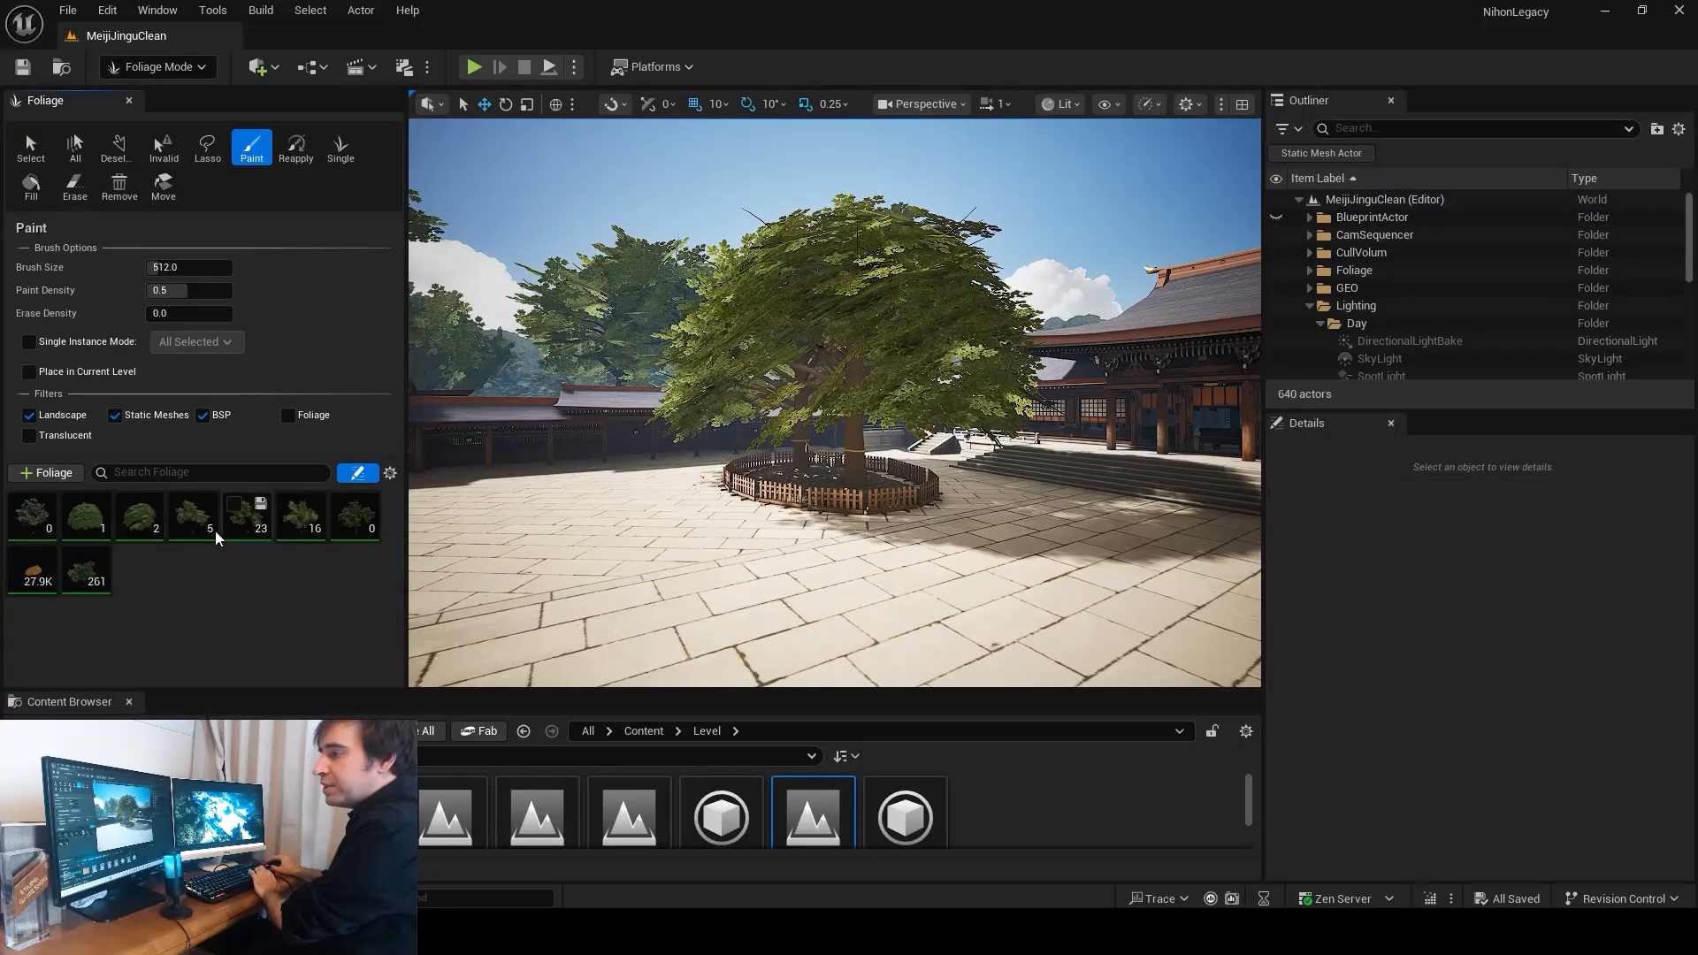
pyautogui.click(142, 517)
pyautogui.moveTo(398, 287); pyautogui.dragTo(409, 550)
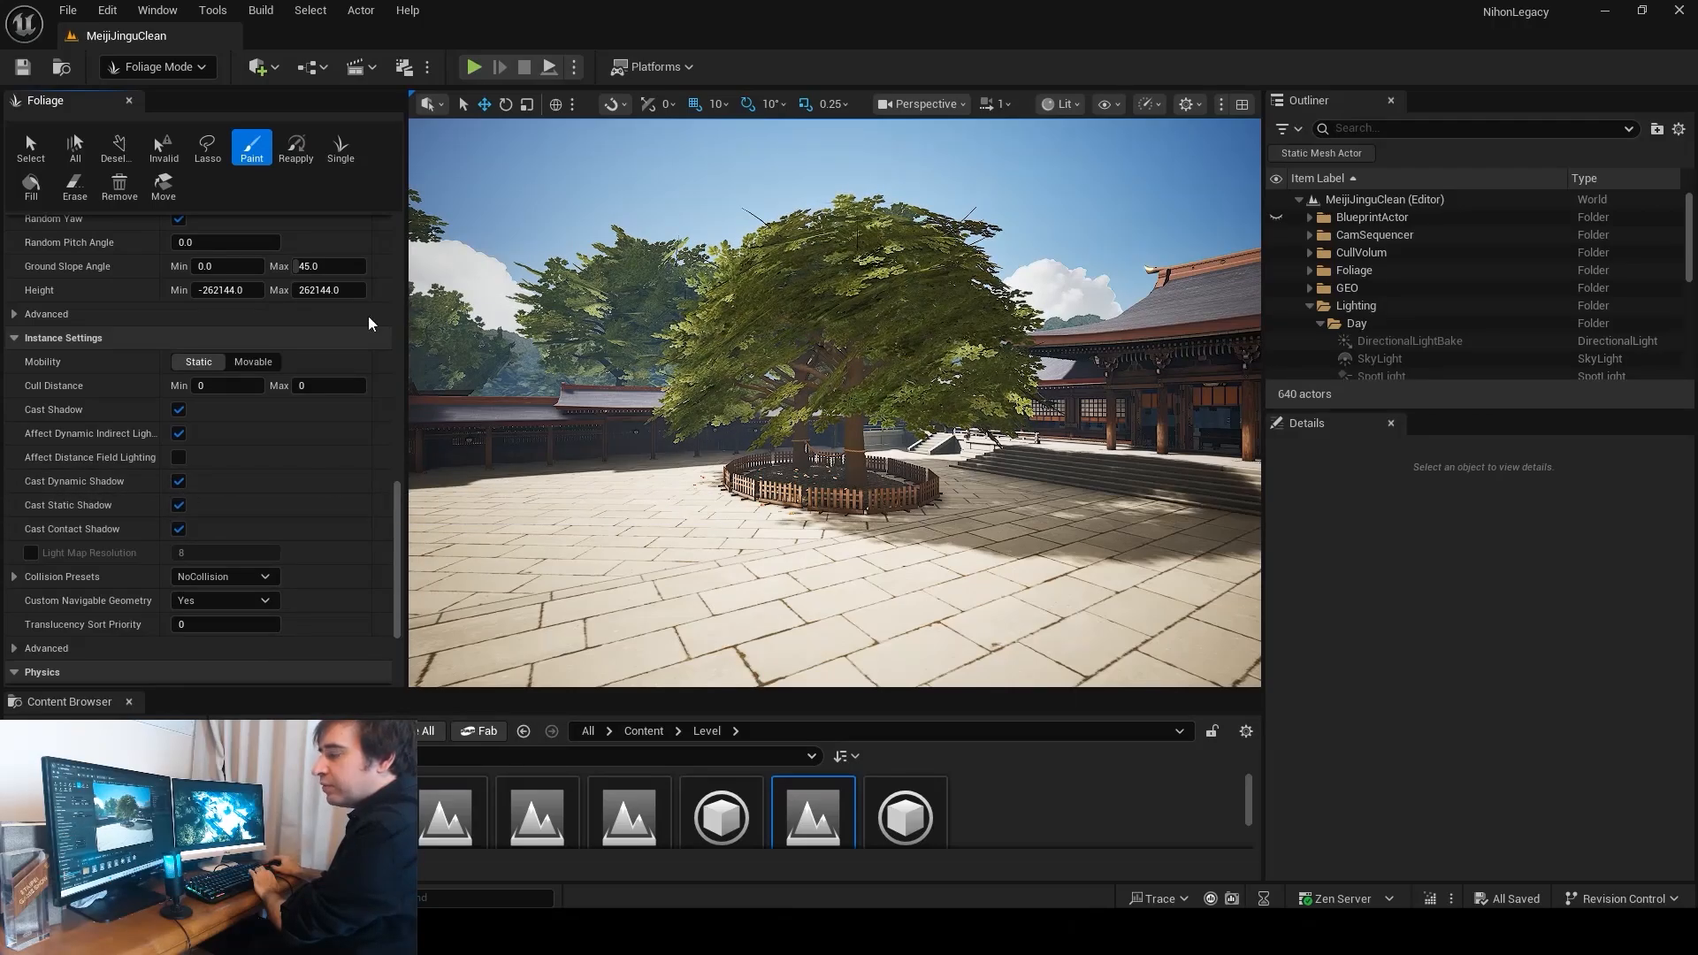
pyautogui.moveTo(398, 531); pyautogui.dragTo(421, 169)
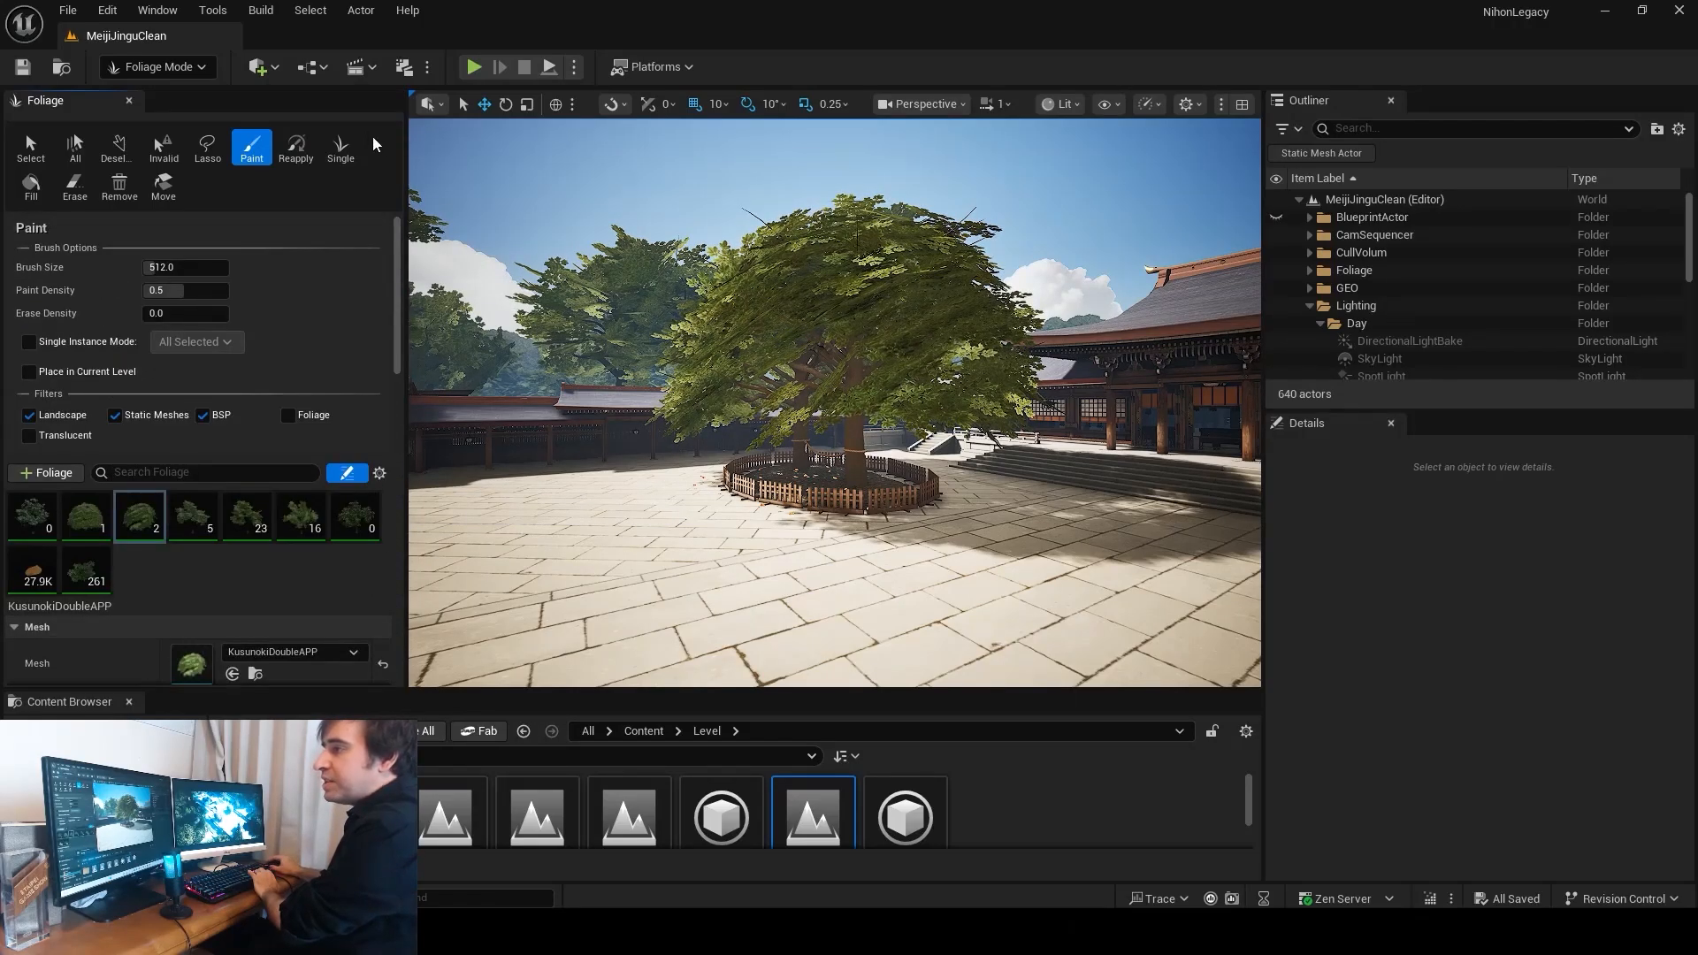
pyautogui.click(145, 67)
pyautogui.click(131, 92)
# Select the DirectionalLightBake light and enlarge the area showing its details
pyautogui.moveTo(676, 480); pyautogui.dragTo(774, 480, button='right')
pyautogui.moveTo(375, 513); pyautogui.dragTo(930, 527, button='right')
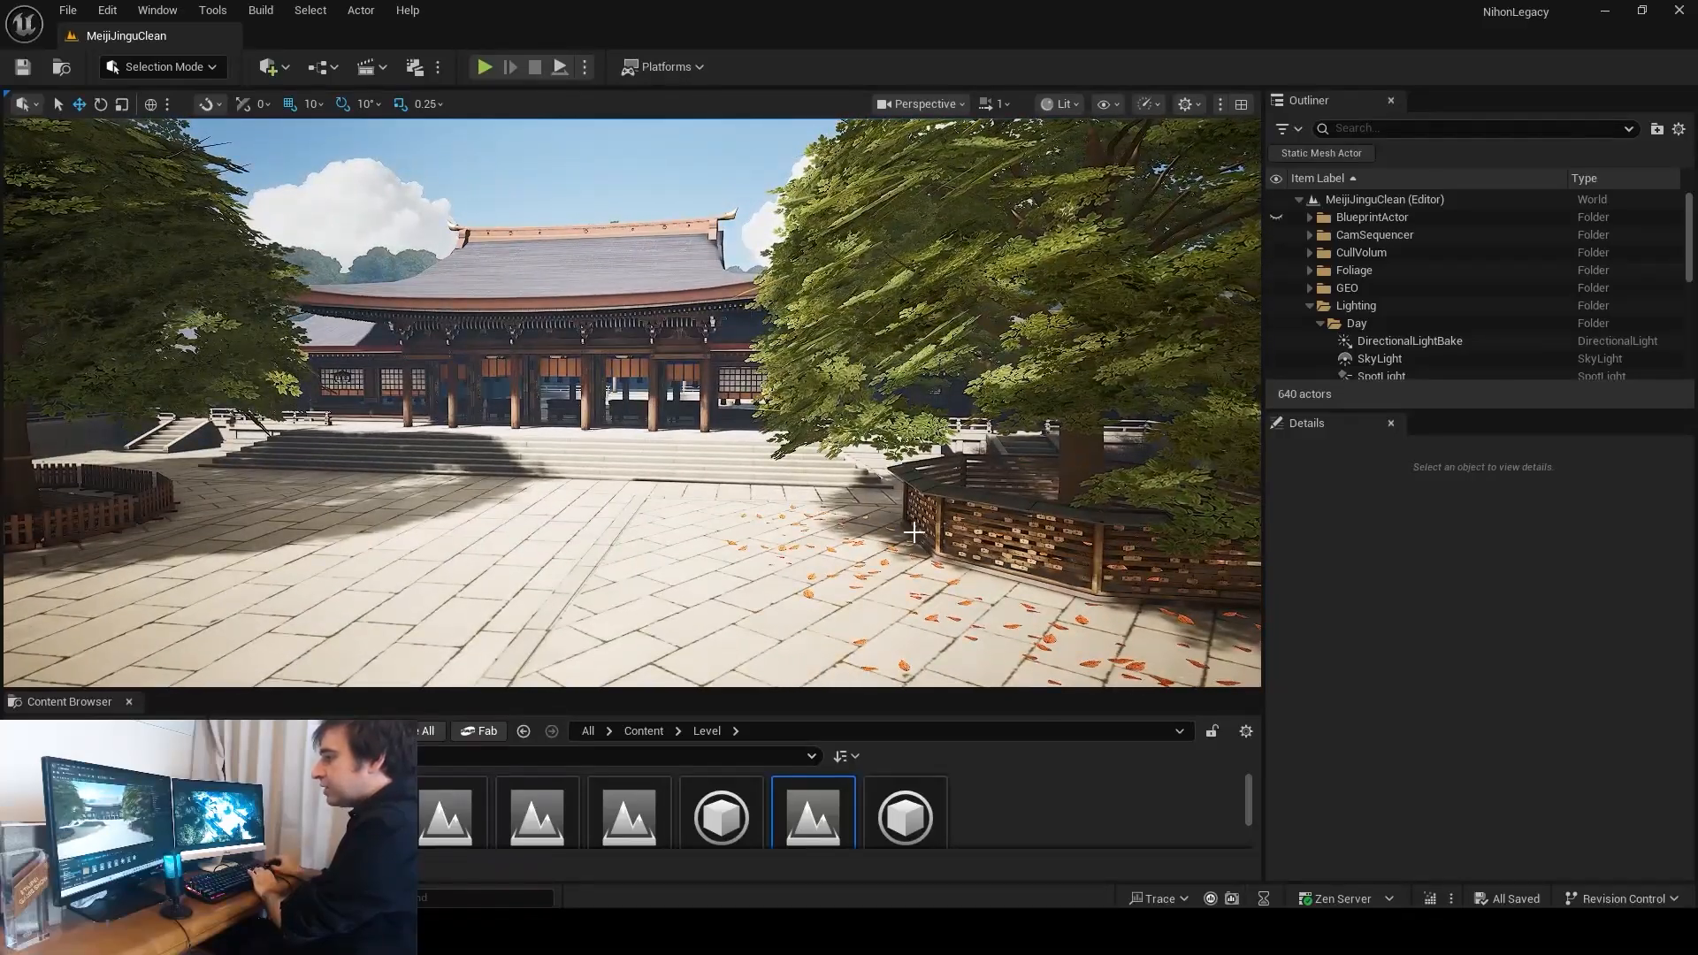
pyautogui.click(1487, 343)
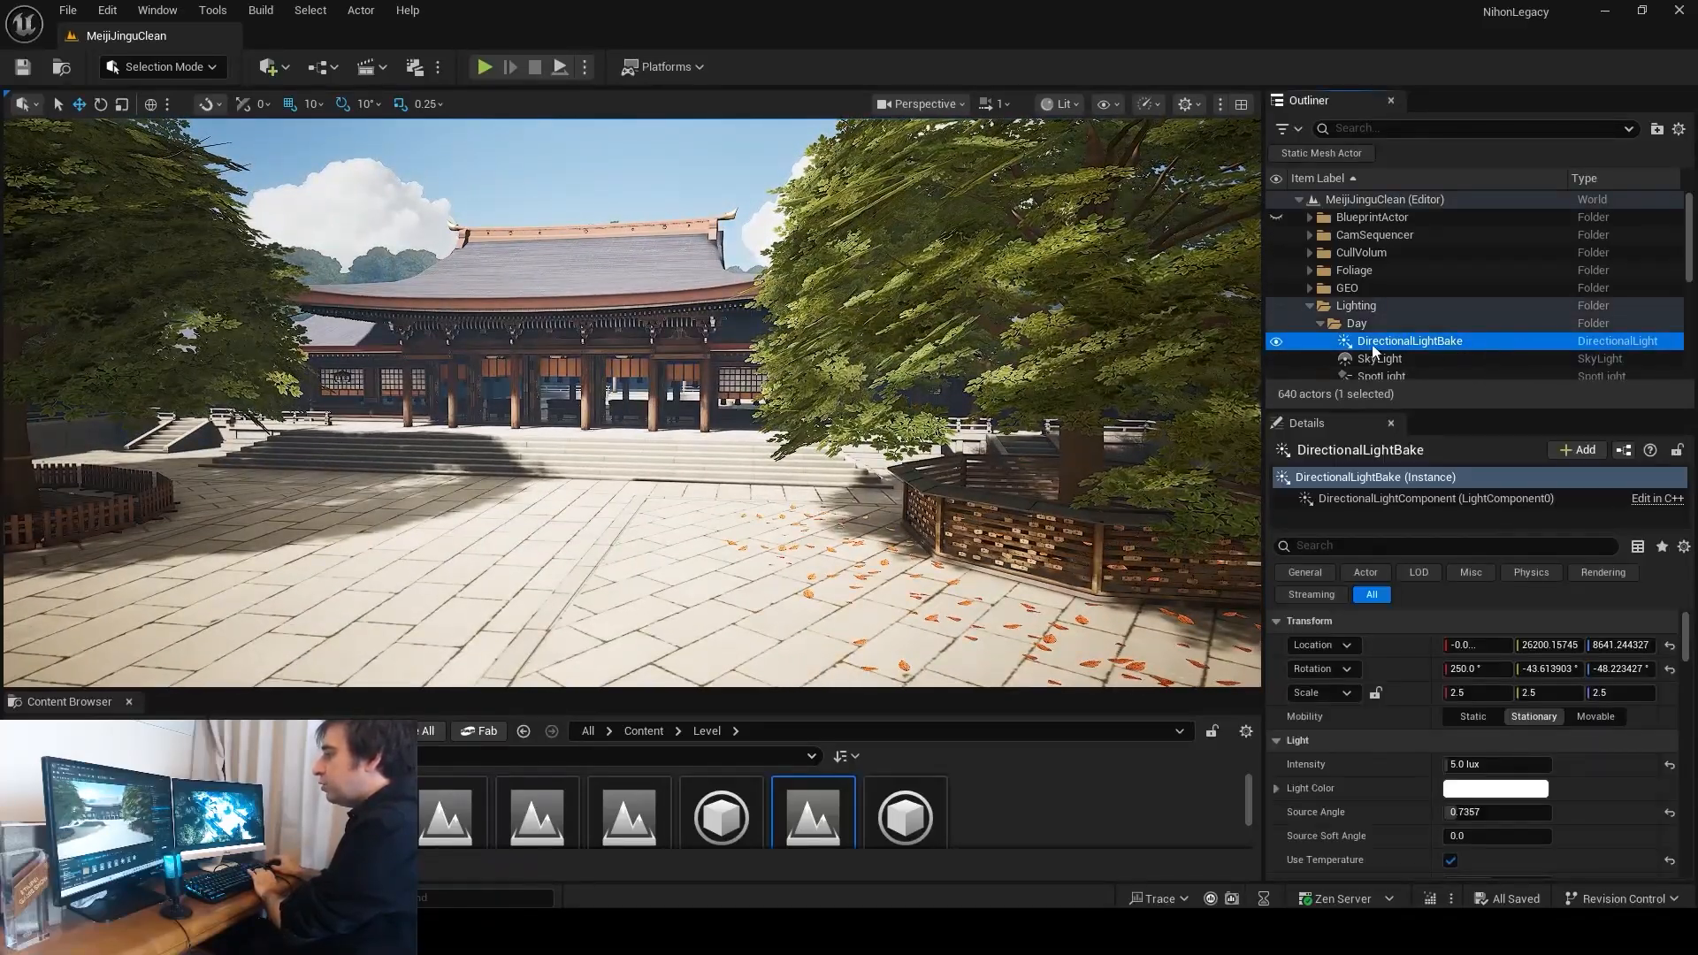
pyautogui.moveTo(796, 424); pyautogui.dragTo(999, 495, button='right')
pyautogui.press('w')
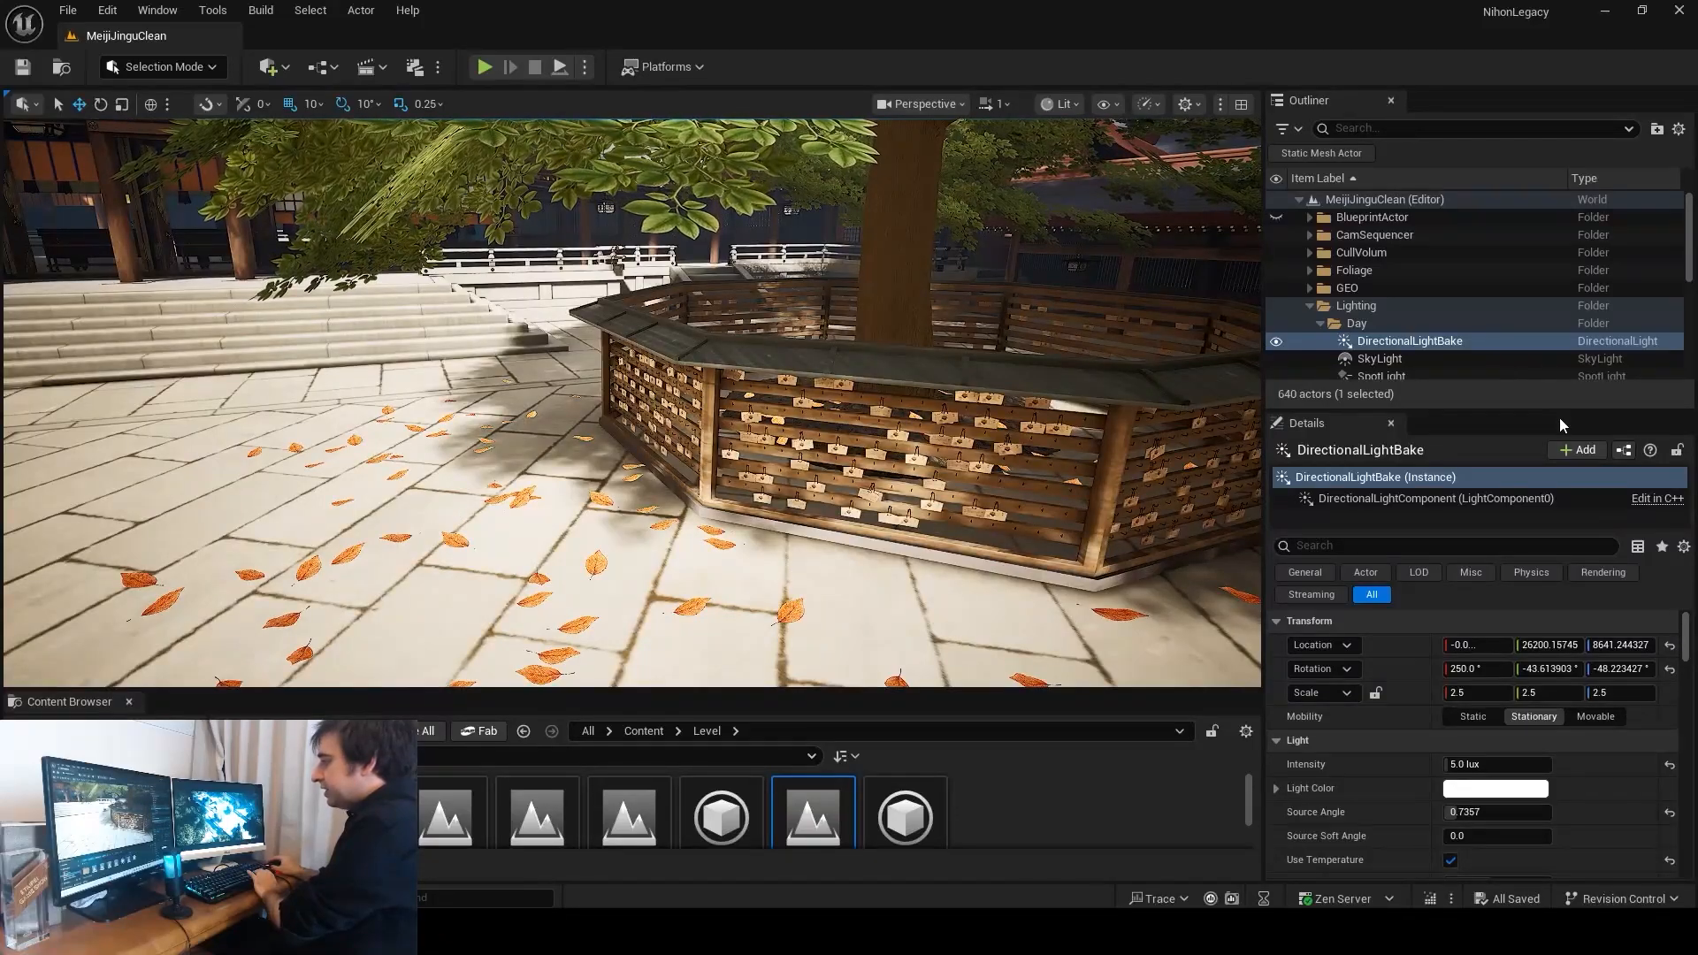
pyautogui.moveTo(1558, 414); pyautogui.dragTo(1558, 317)
pyautogui.scroll(-1, 1524, 625)
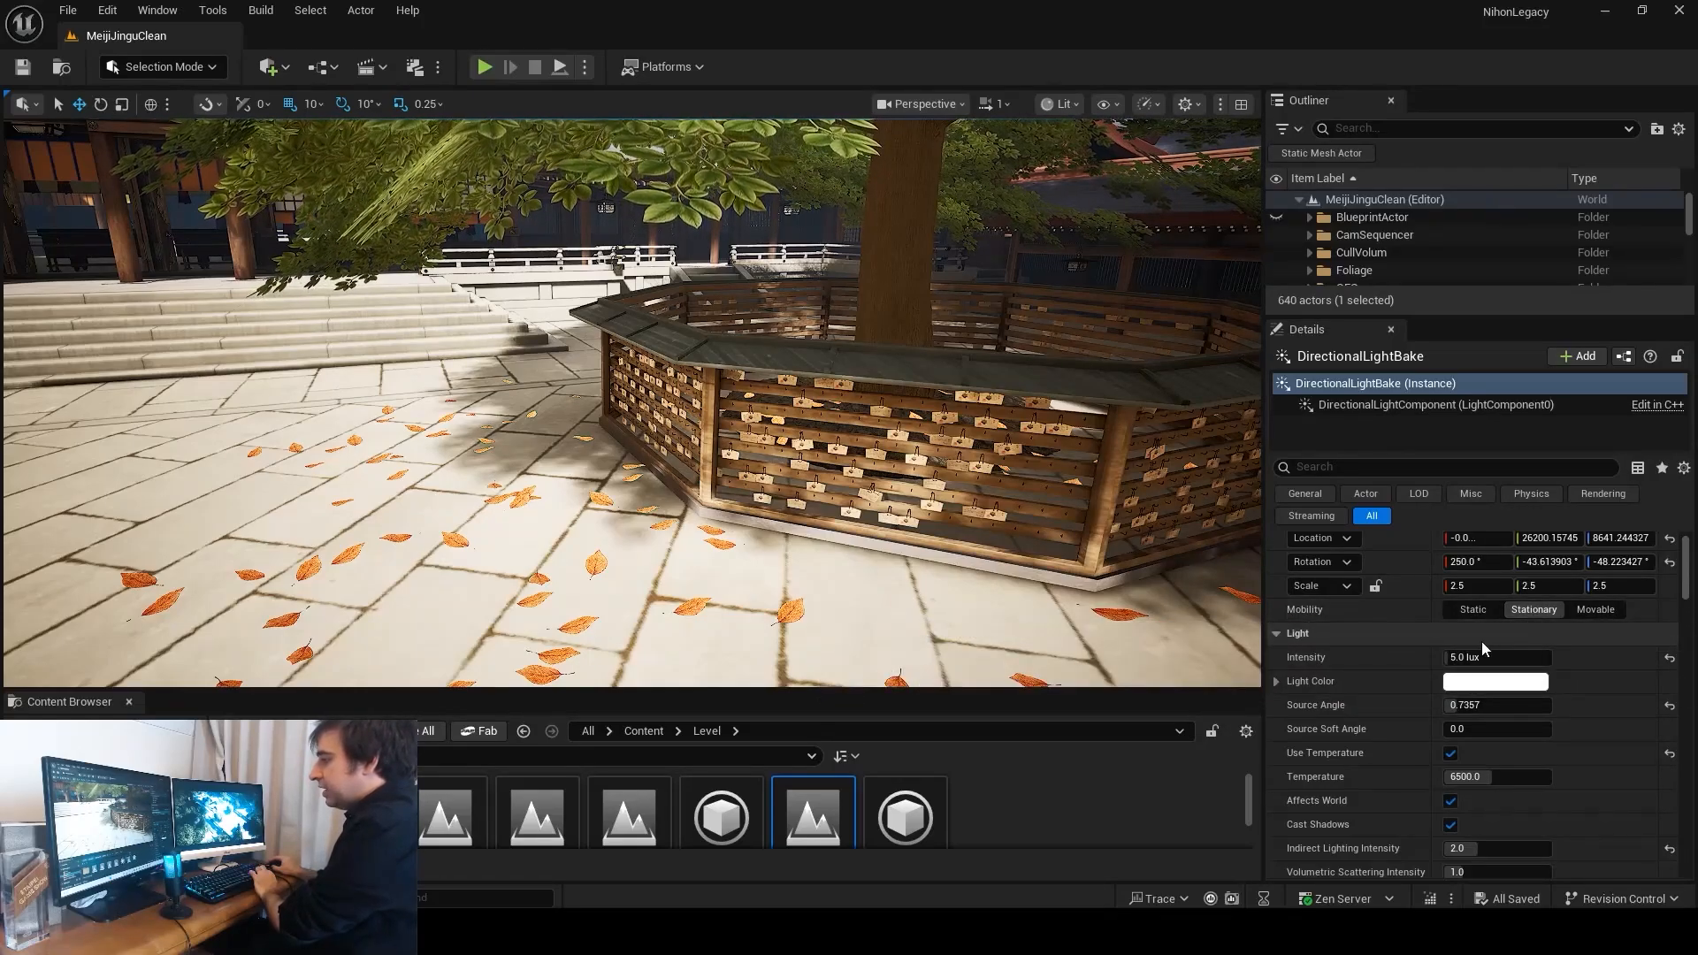
# Inspect the baked tree shadows on the courtyard paving and plaque fence from several distances
pyautogui.moveTo(972, 425); pyautogui.dragTo(682, 377, button='right')
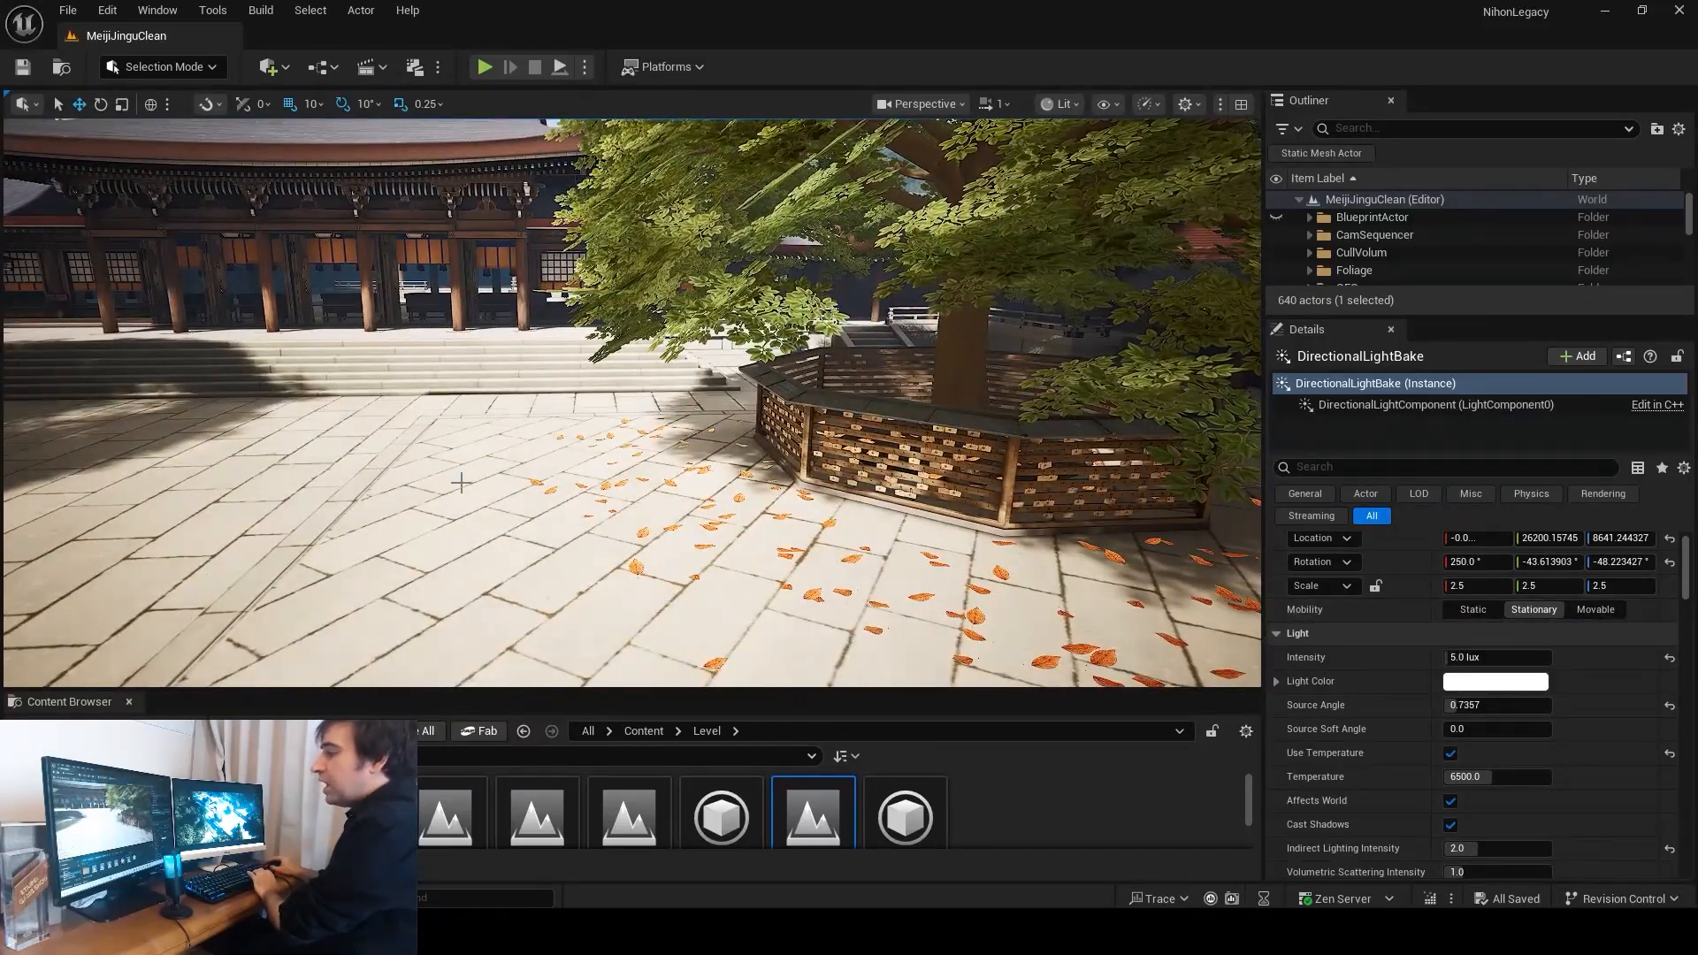
pyautogui.moveTo(458, 481); pyautogui.dragTo(545, 504, button='right')
pyautogui.moveTo(965, 393); pyautogui.dragTo(599, 353, button='right')
pyautogui.moveTo(653, 405); pyautogui.dragTo(809, 432, button='right')
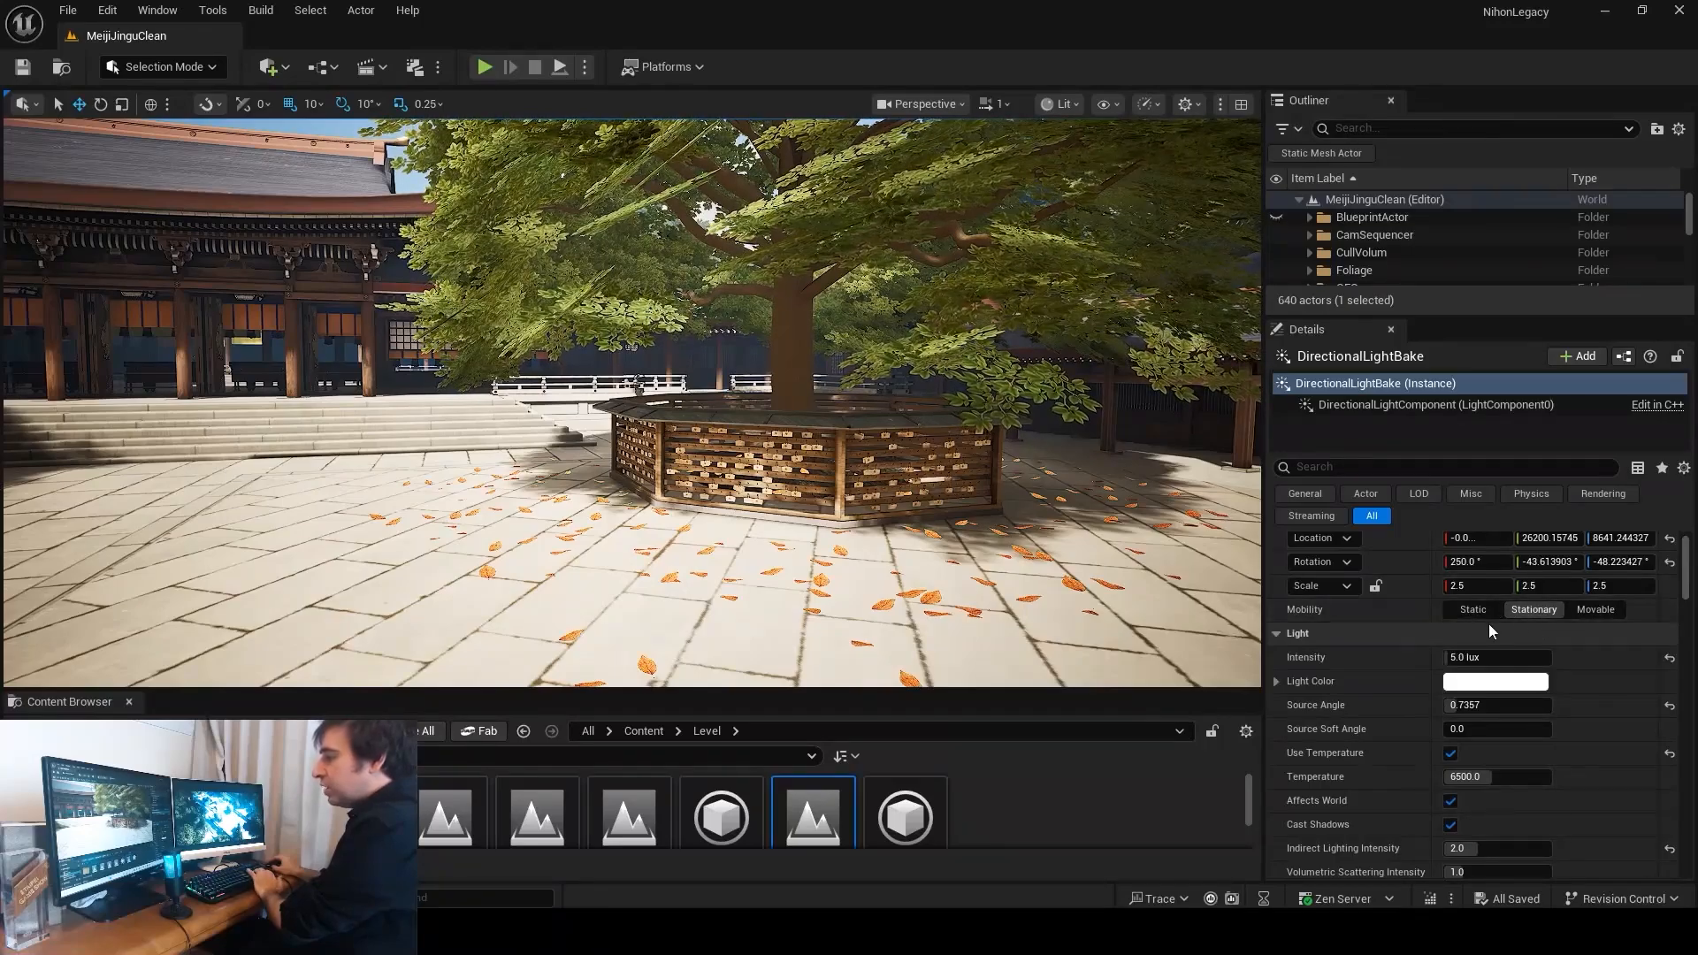
pyautogui.moveTo(669, 475); pyautogui.dragTo(530, 475, button='right')
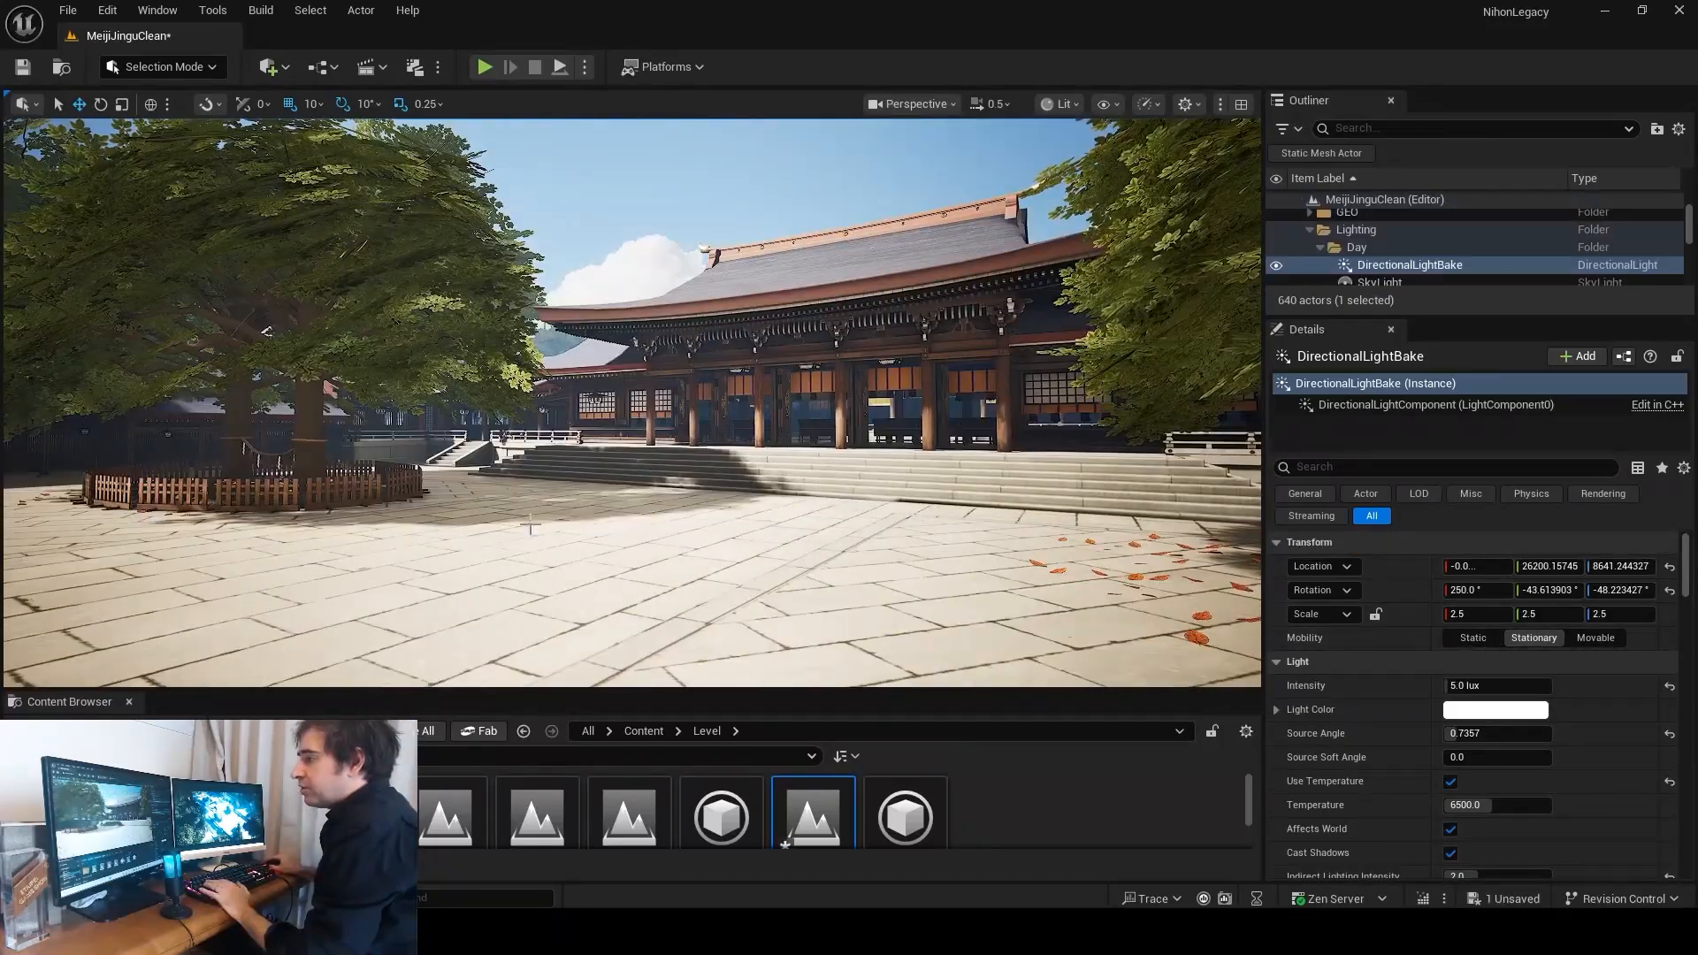
pyautogui.moveTo(891, 575); pyautogui.dragTo(1062, 591, button='right')
pyautogui.moveTo(1248, 623); pyautogui.dragTo(1221, 624, button='right')
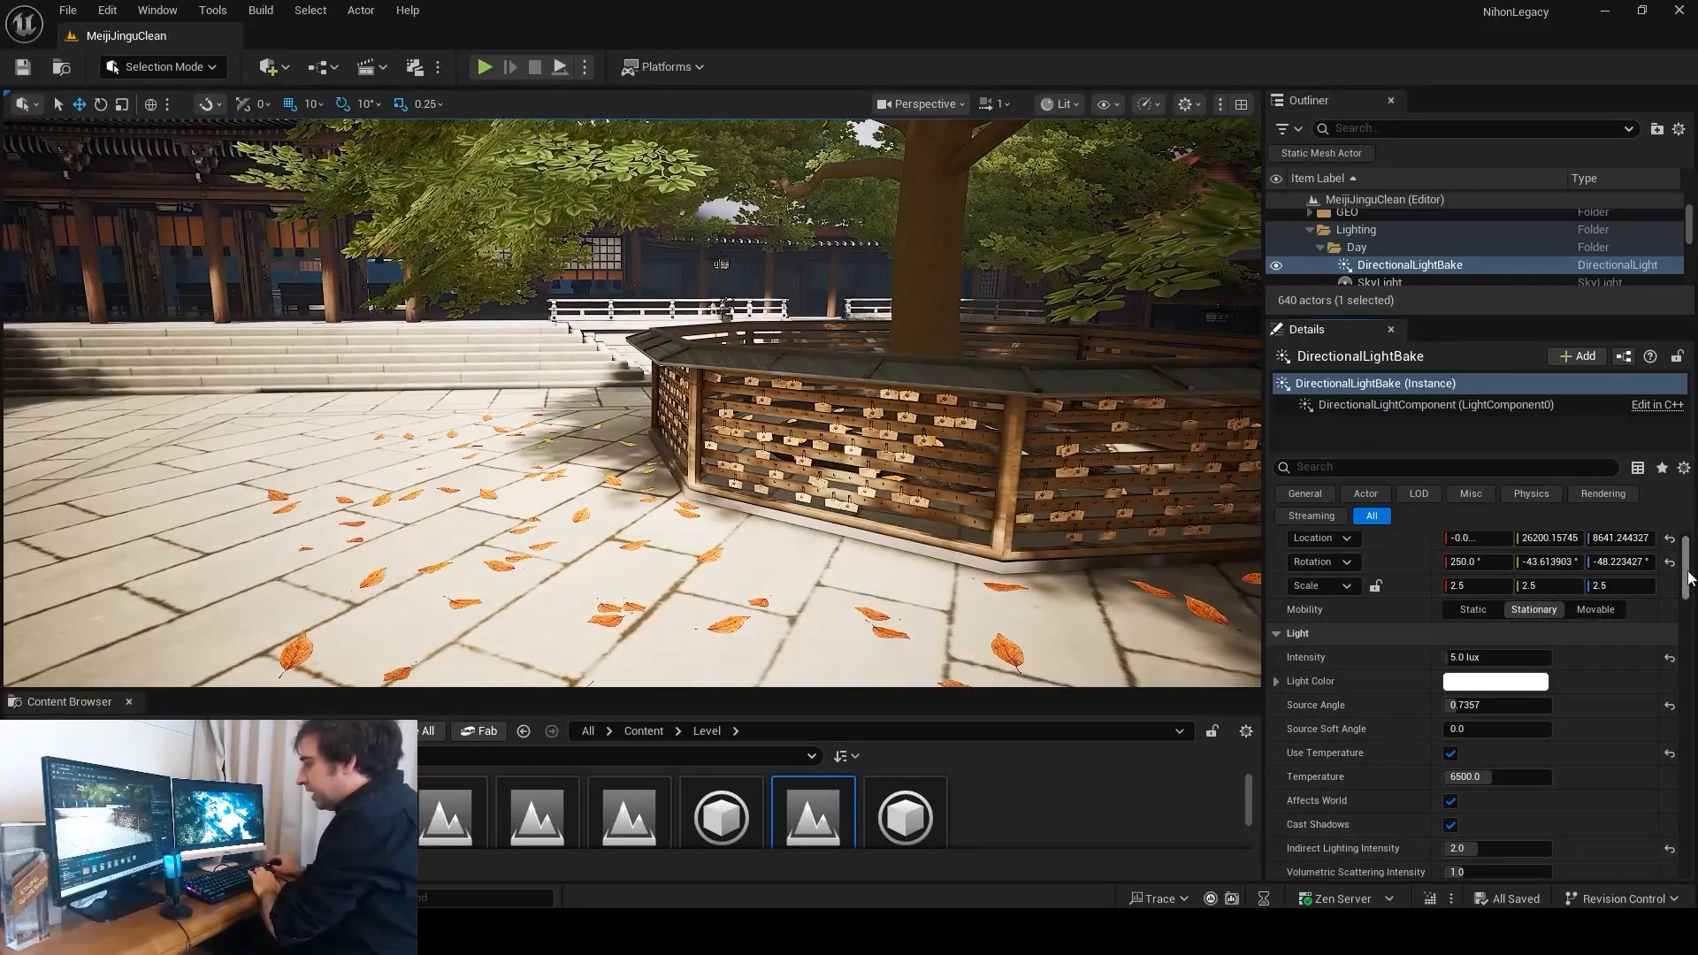
# Set the light's Cascaded Shadow Maps dynamic shadow distance for stationary lights to 1000
pyautogui.moveTo(1687, 584); pyautogui.dragTo(1686, 647)
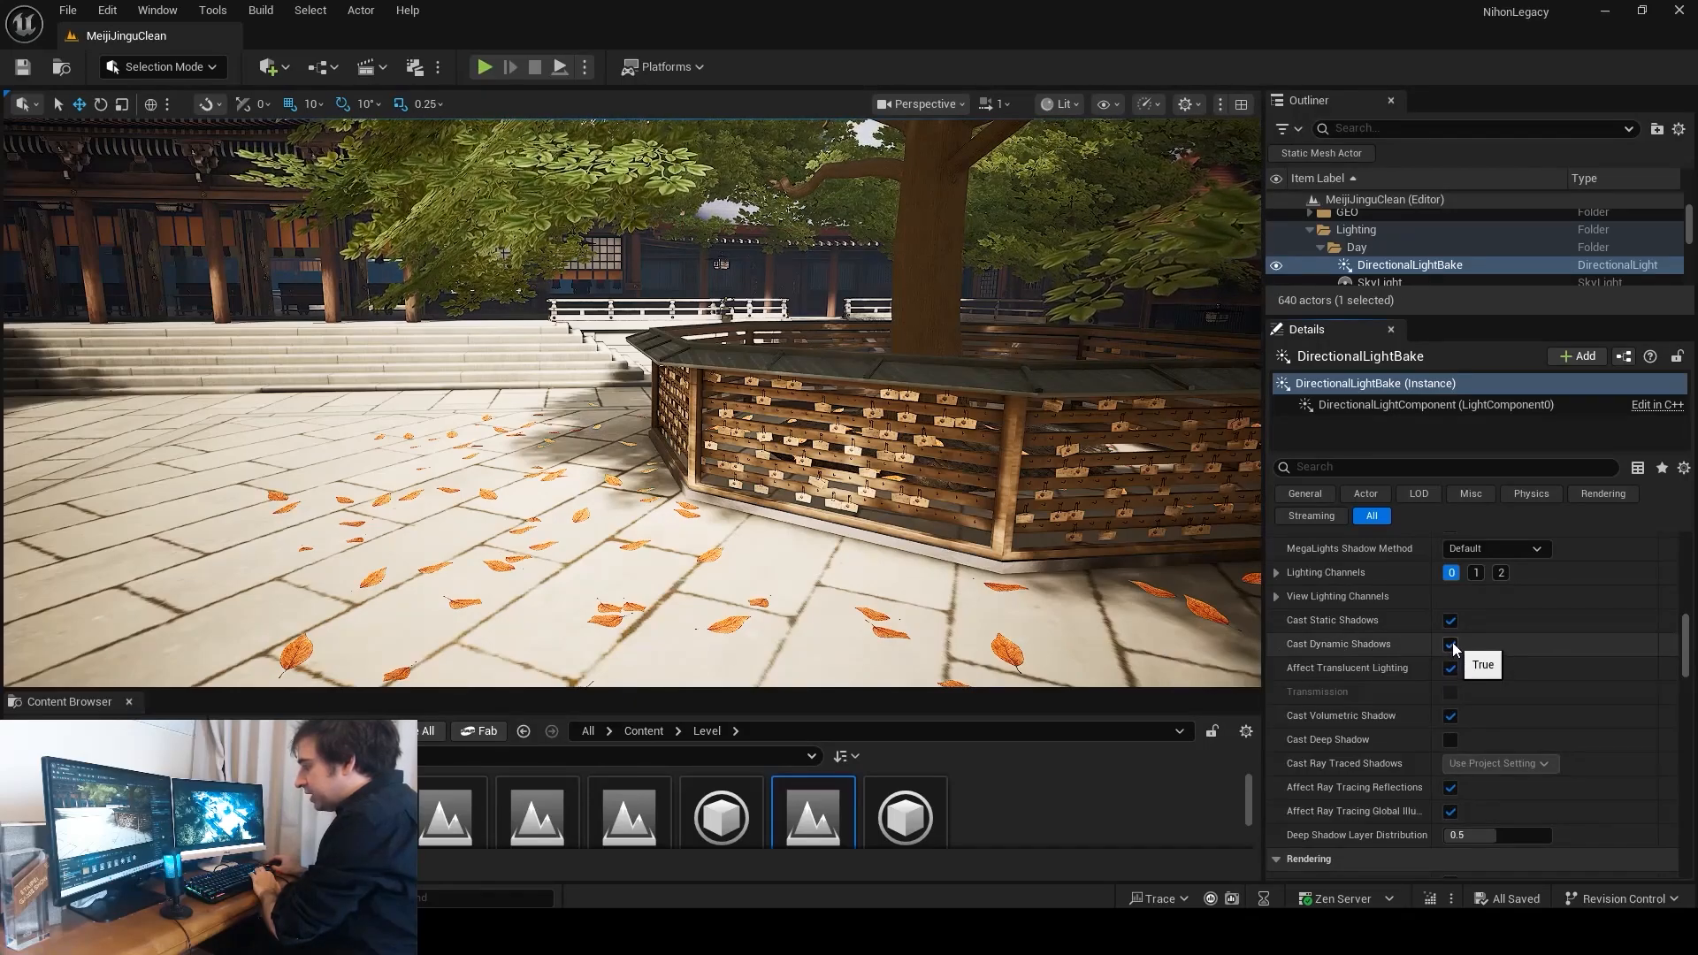
pyautogui.moveTo(1685, 651); pyautogui.dragTo(1681, 722)
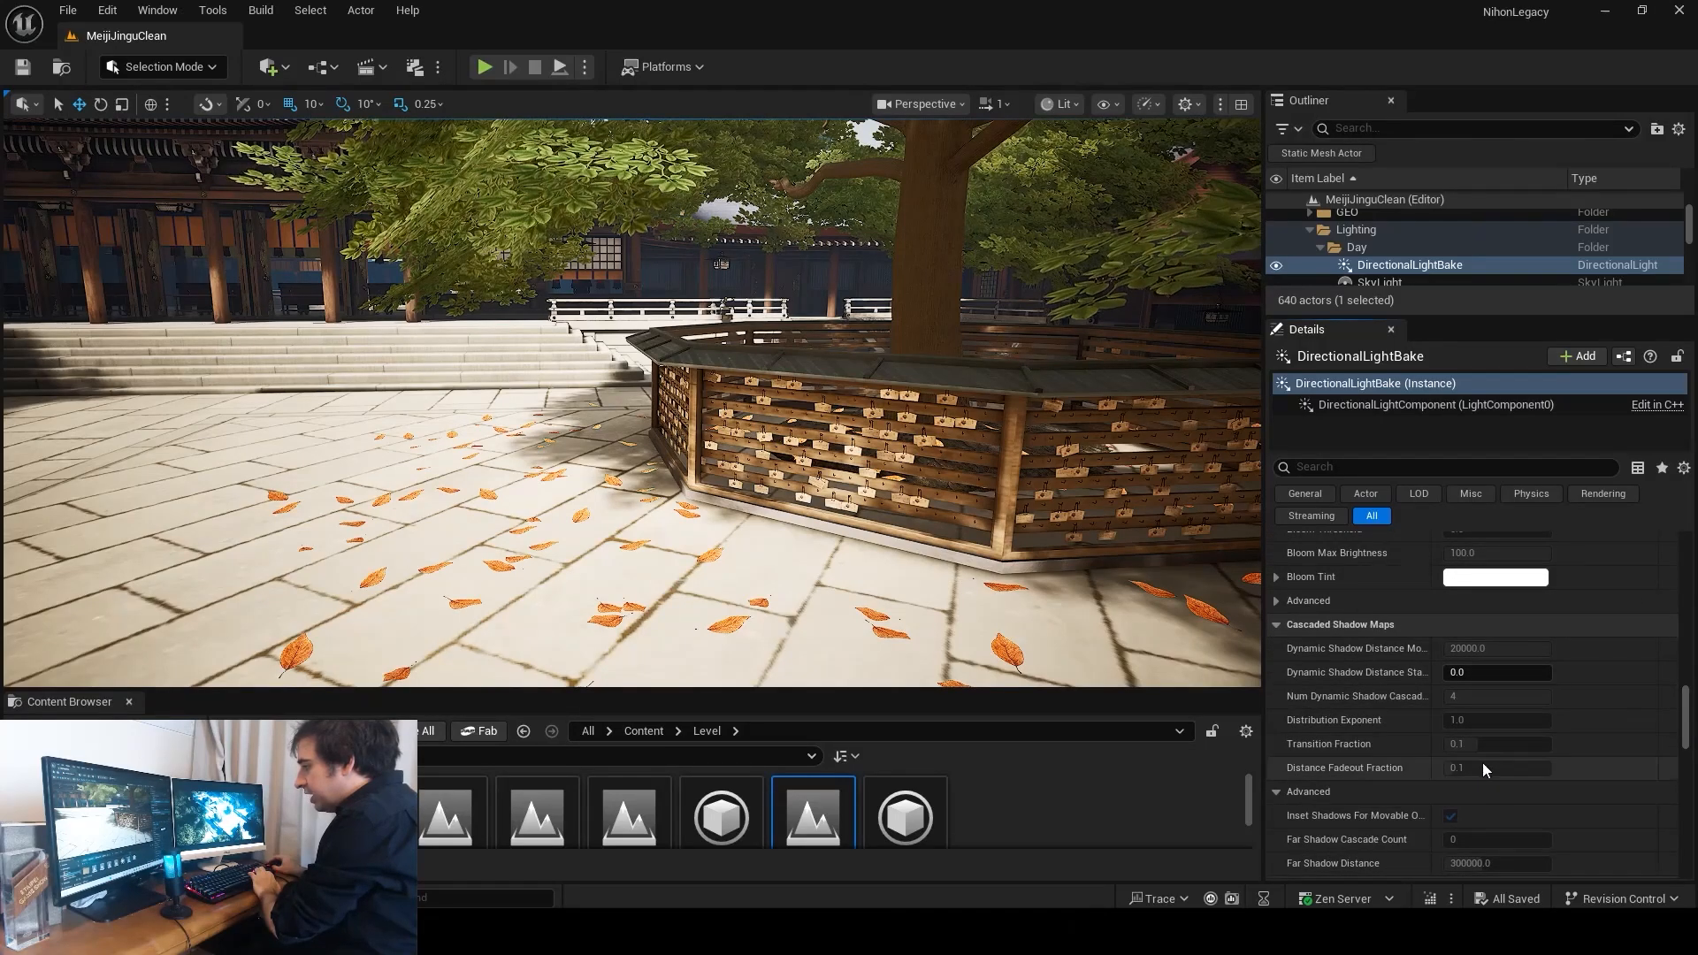
pyautogui.scroll(-2, 1424, 738)
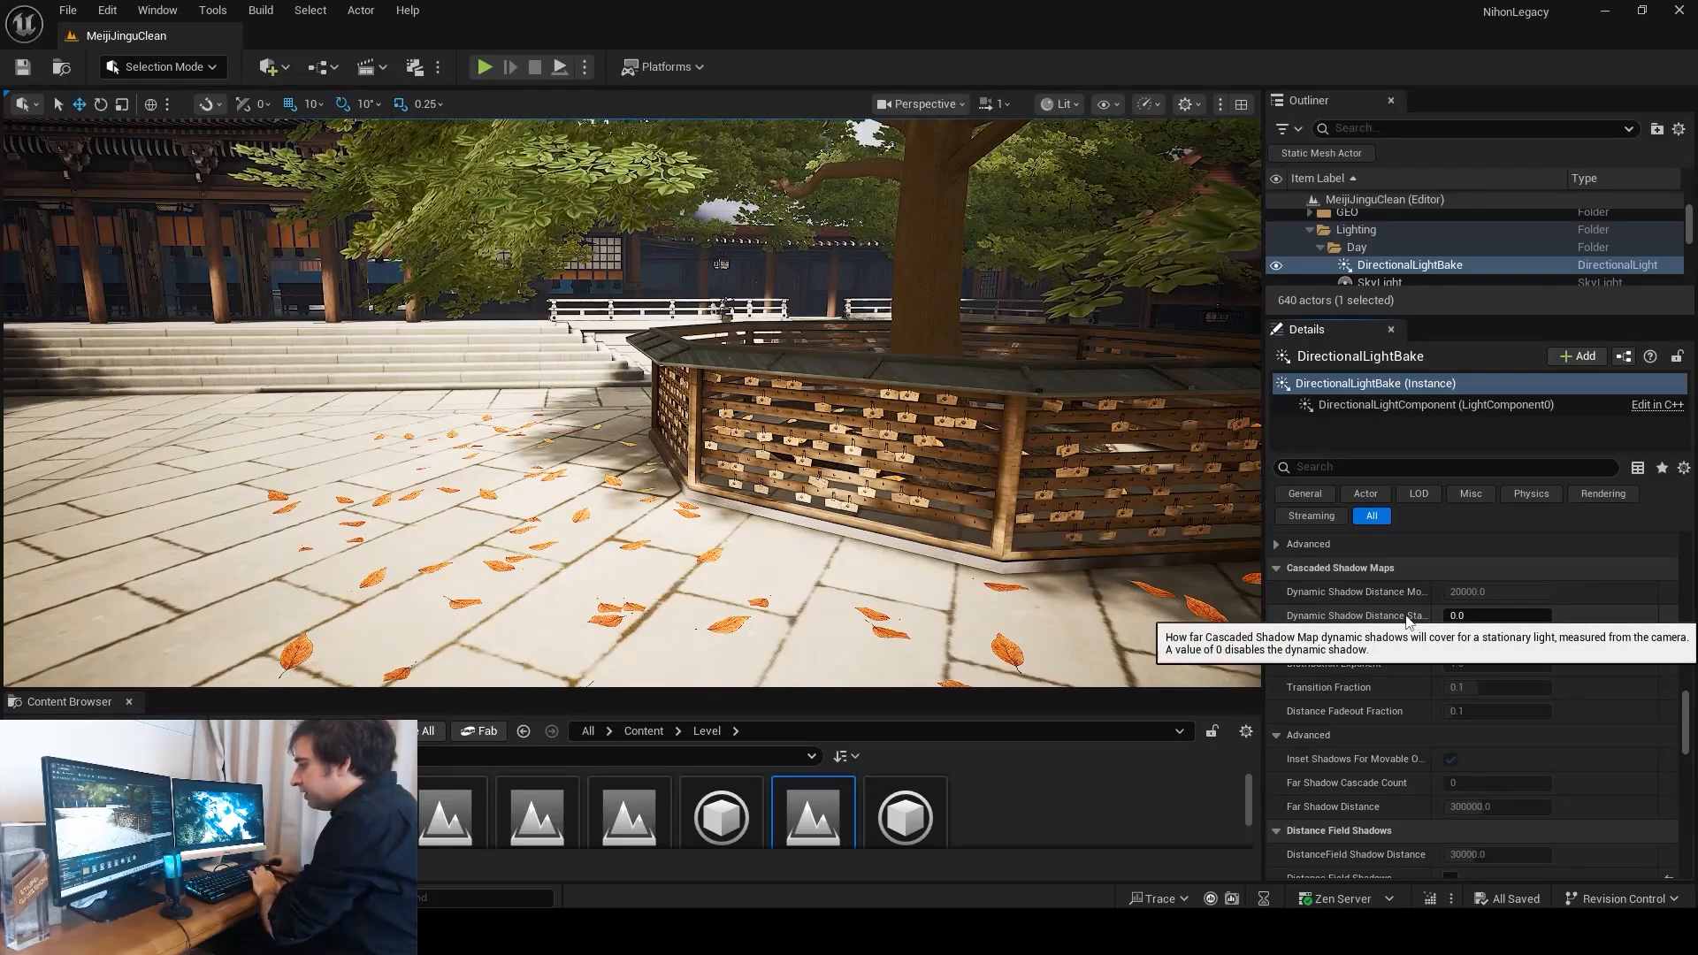
pyautogui.click(1484, 619)
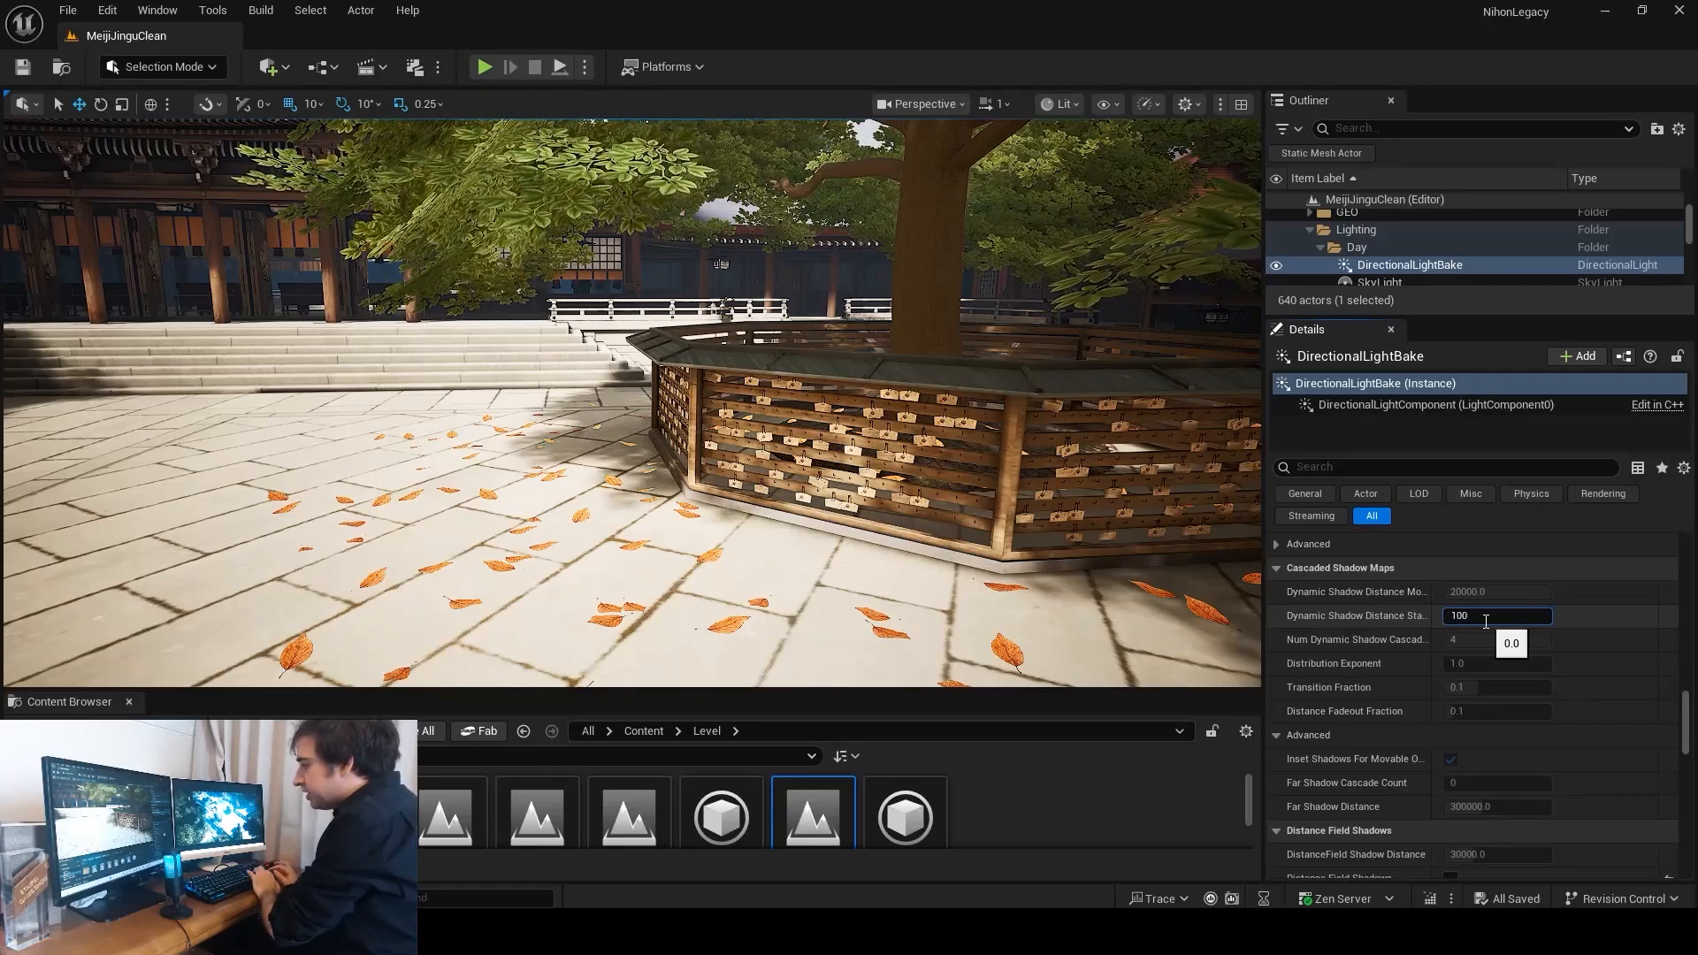
pyautogui.write('1000')
pyautogui.press('Return')
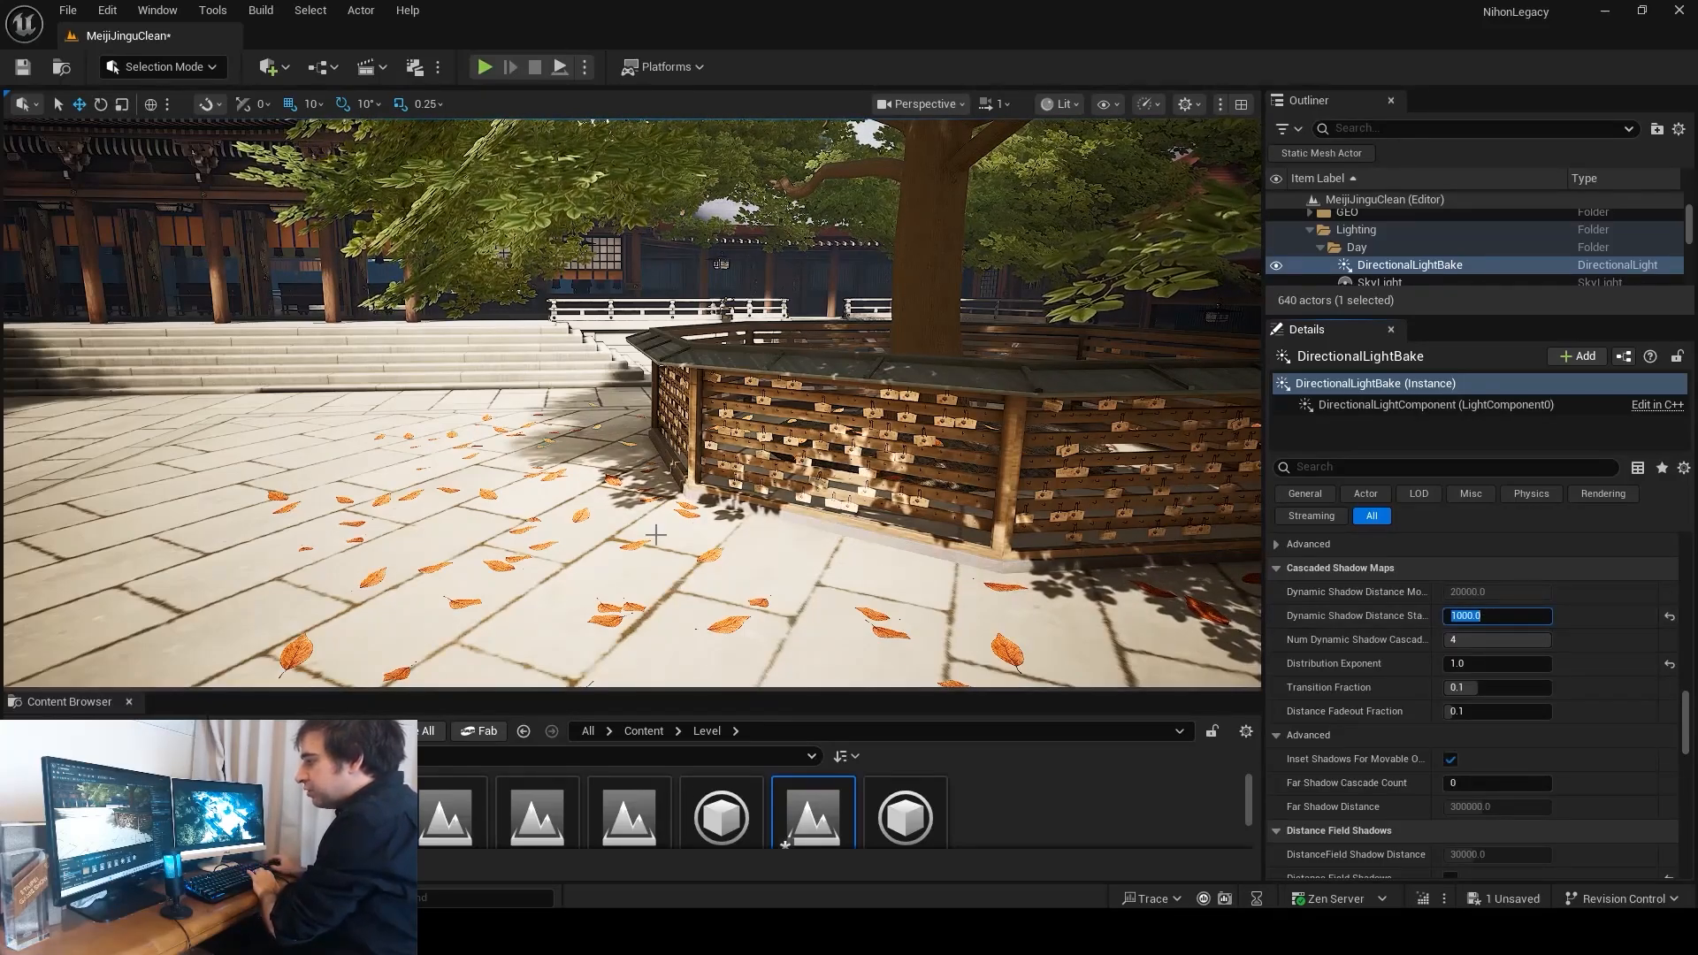
# Examine how the tree's shadows on the paving and plaque fence change while approaching and backing away
pyautogui.moveTo(761, 641); pyautogui.dragTo(733, 452, button='right')
pyautogui.press('w')
pyautogui.scroll(-1, 919, 654)
pyautogui.press('s')
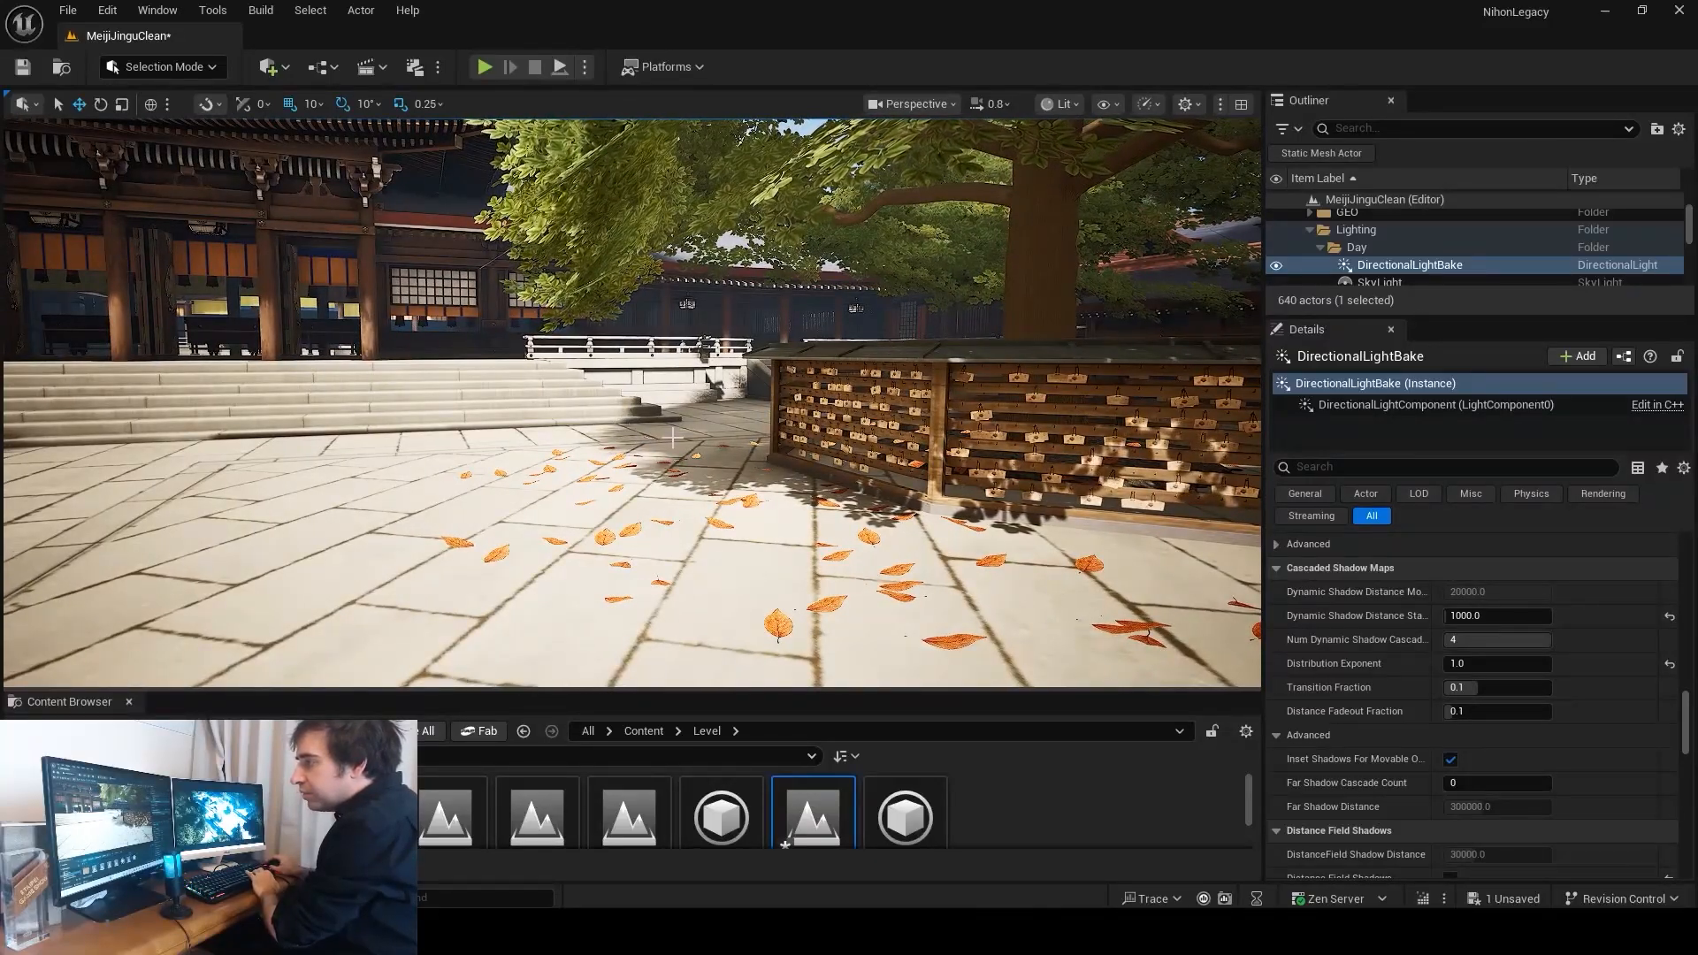
pyautogui.press('w')
pyautogui.moveTo(639, 393); pyautogui.dragTo(641, 451, button='right')
pyautogui.press('s')
pyautogui.scroll(-3, 621, 450)
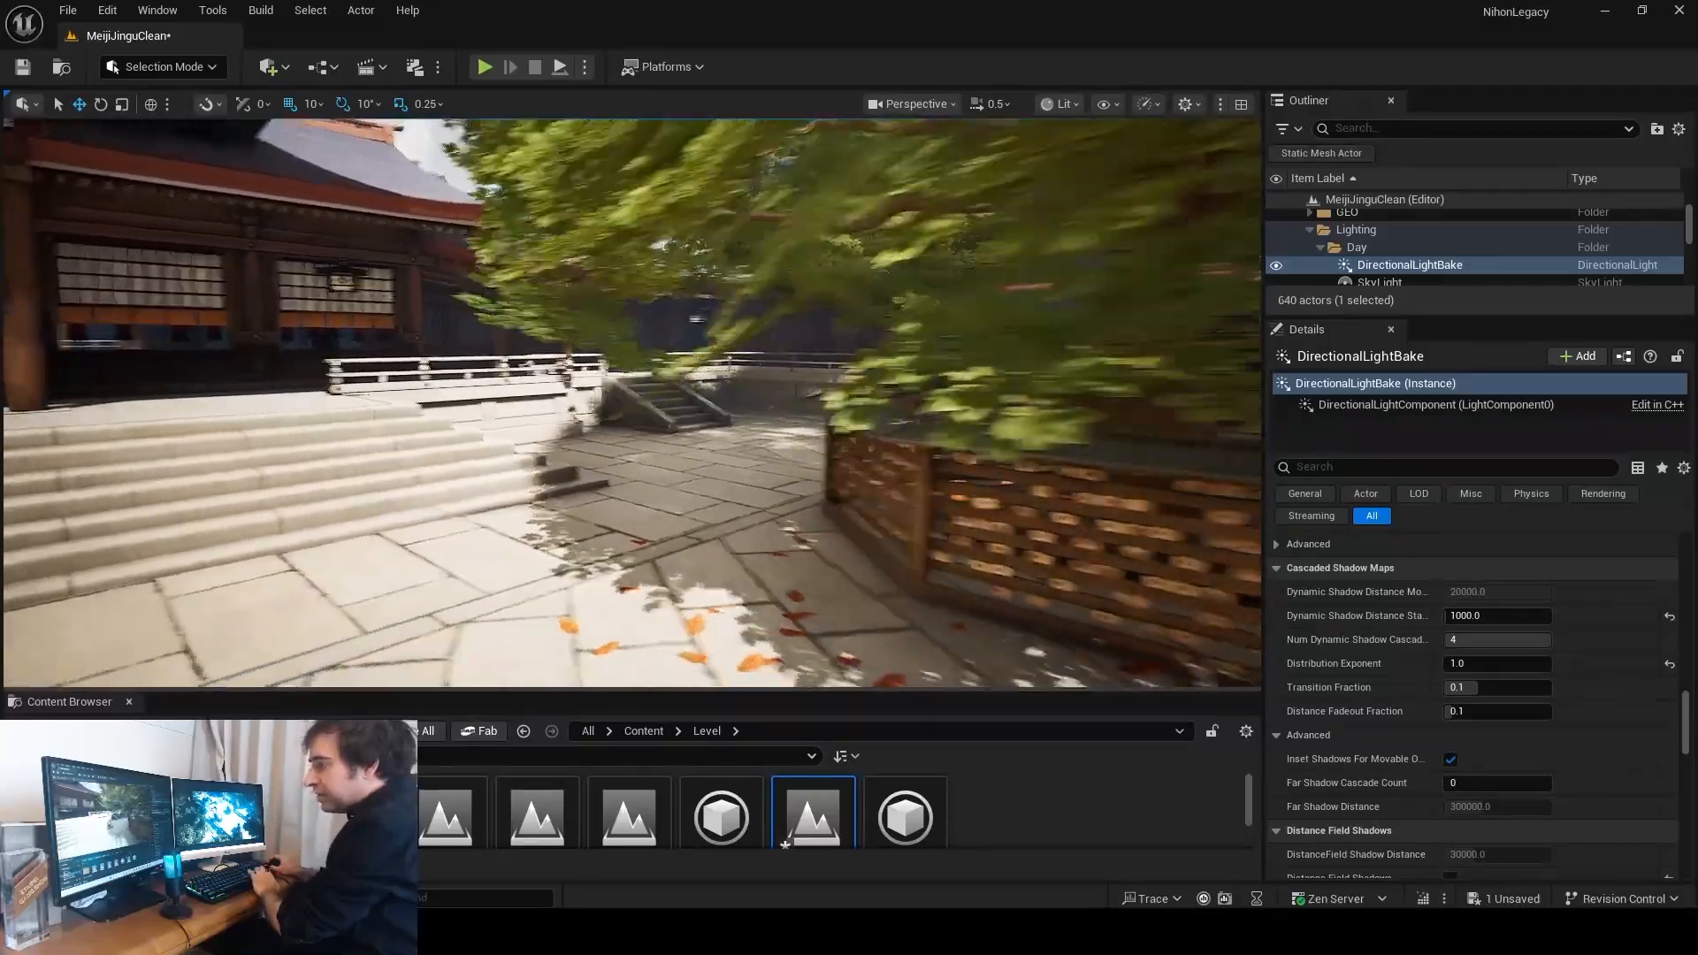
pyautogui.moveTo(632, 403); pyautogui.dragTo(761, 416, button='right')
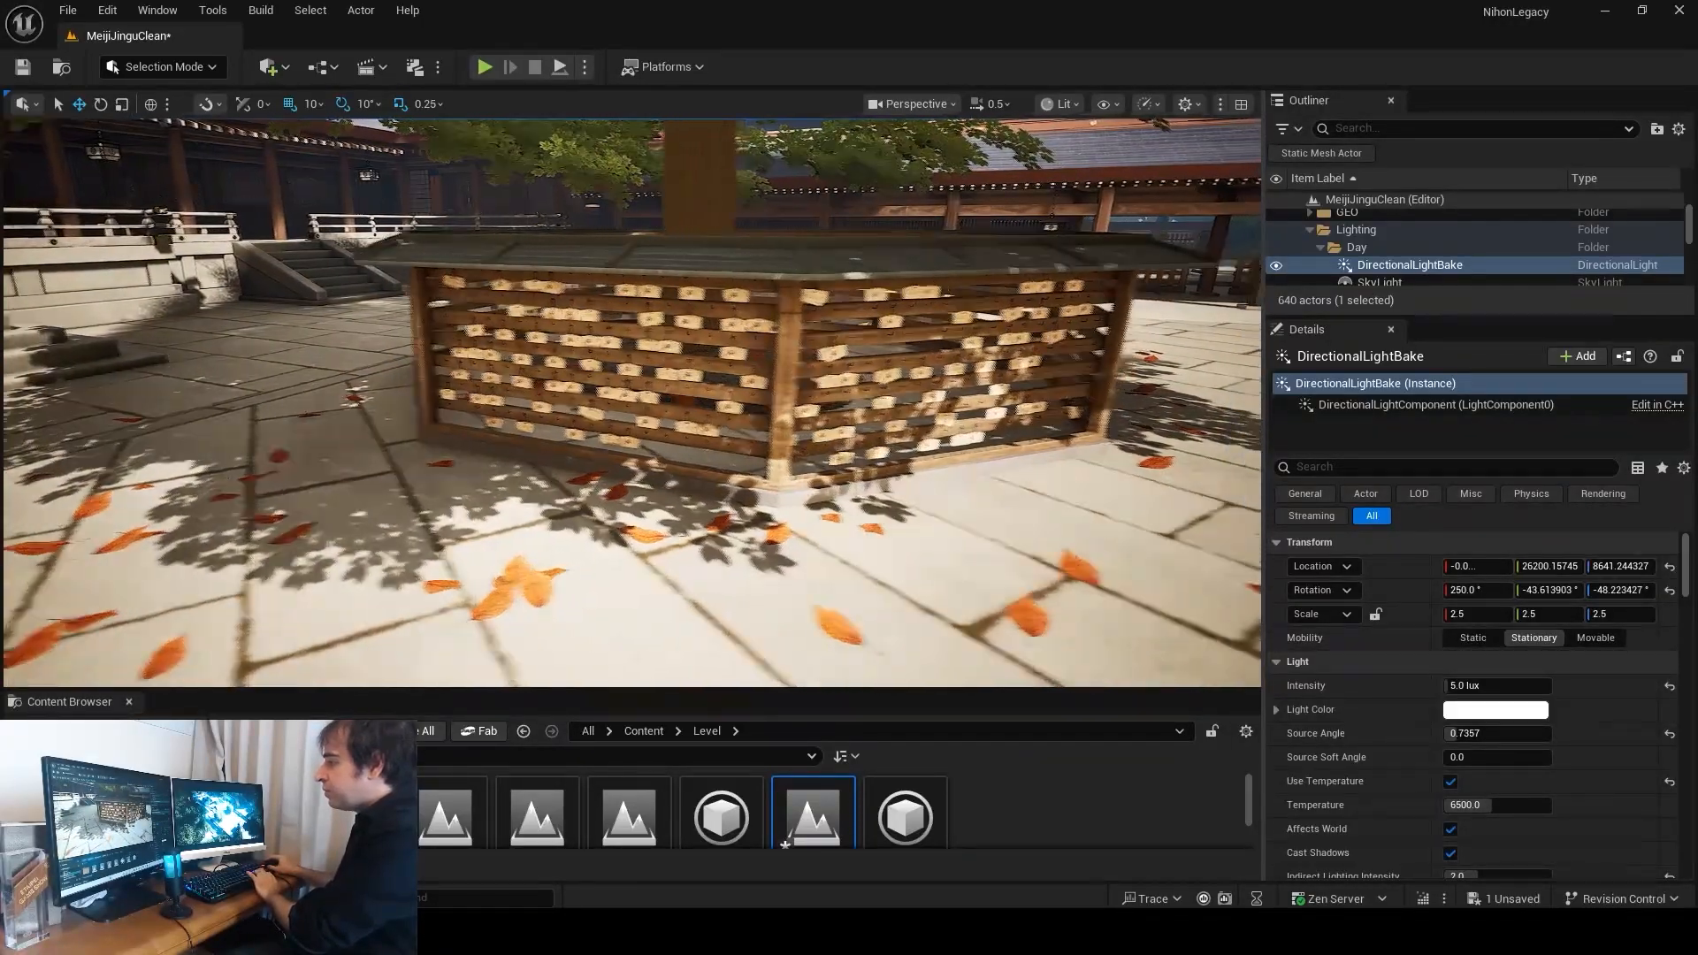
pyautogui.moveTo(884, 424); pyautogui.dragTo(690, 420, button='right')
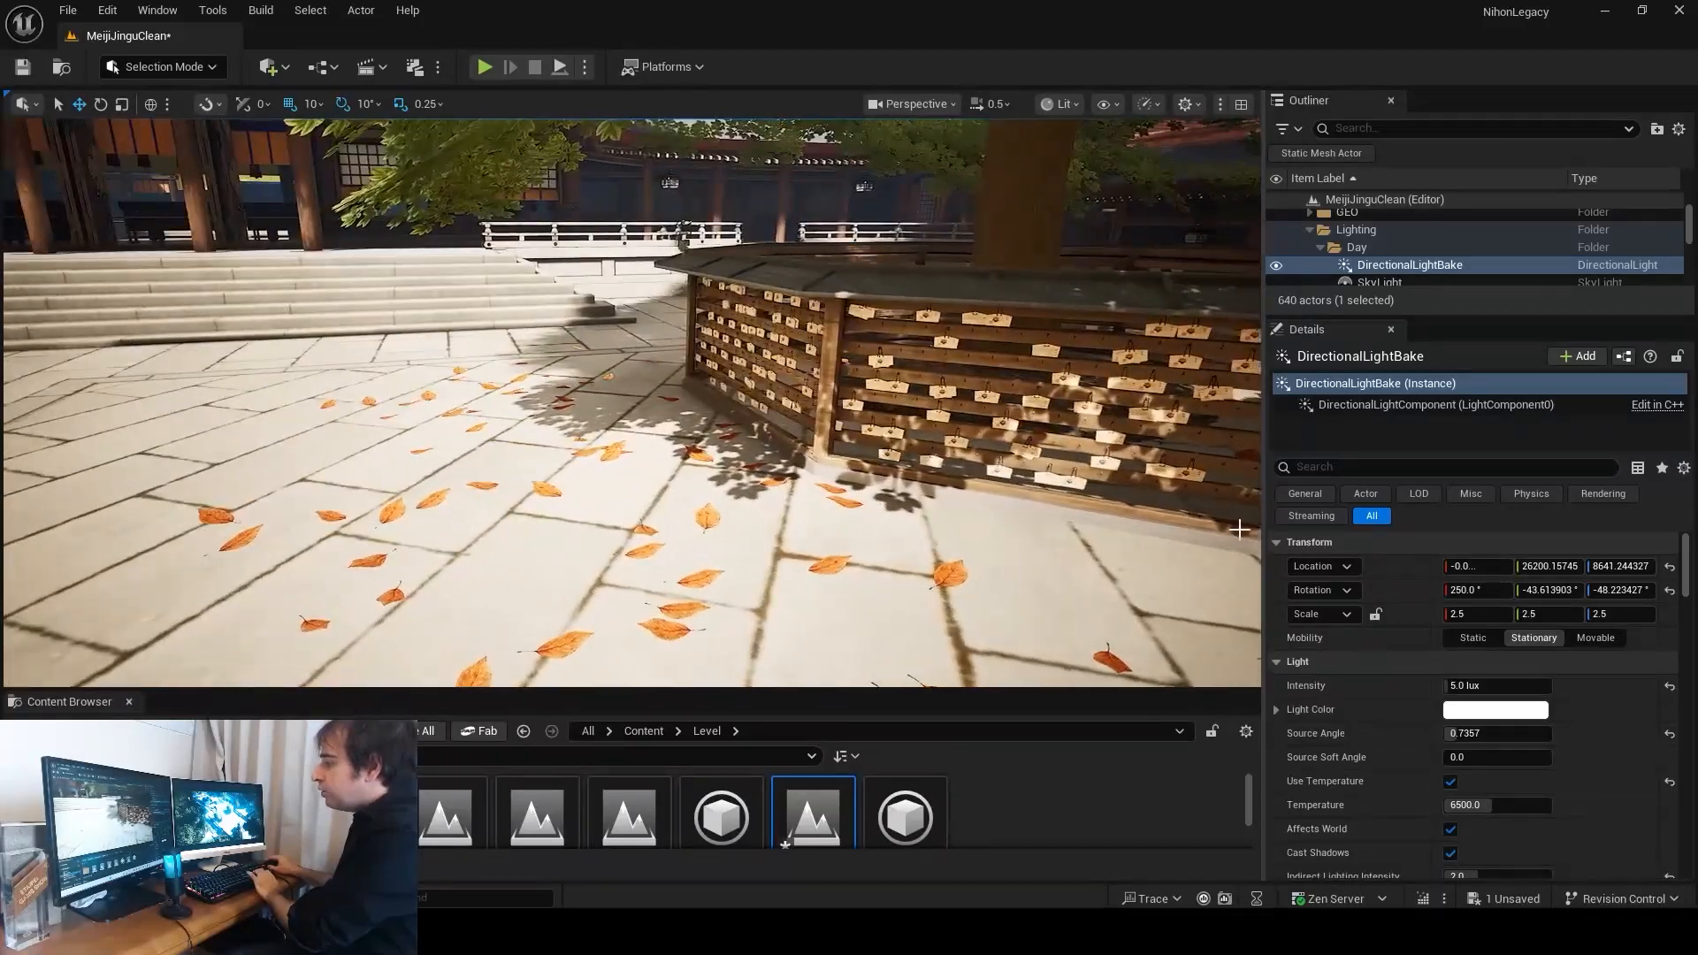
# Set the stationary dynamic shadow distance of DirectionalLightBake to 3000
pyautogui.moveTo(1685, 581); pyautogui.dragTo(1684, 712)
pyautogui.scroll(-5, 1498, 605)
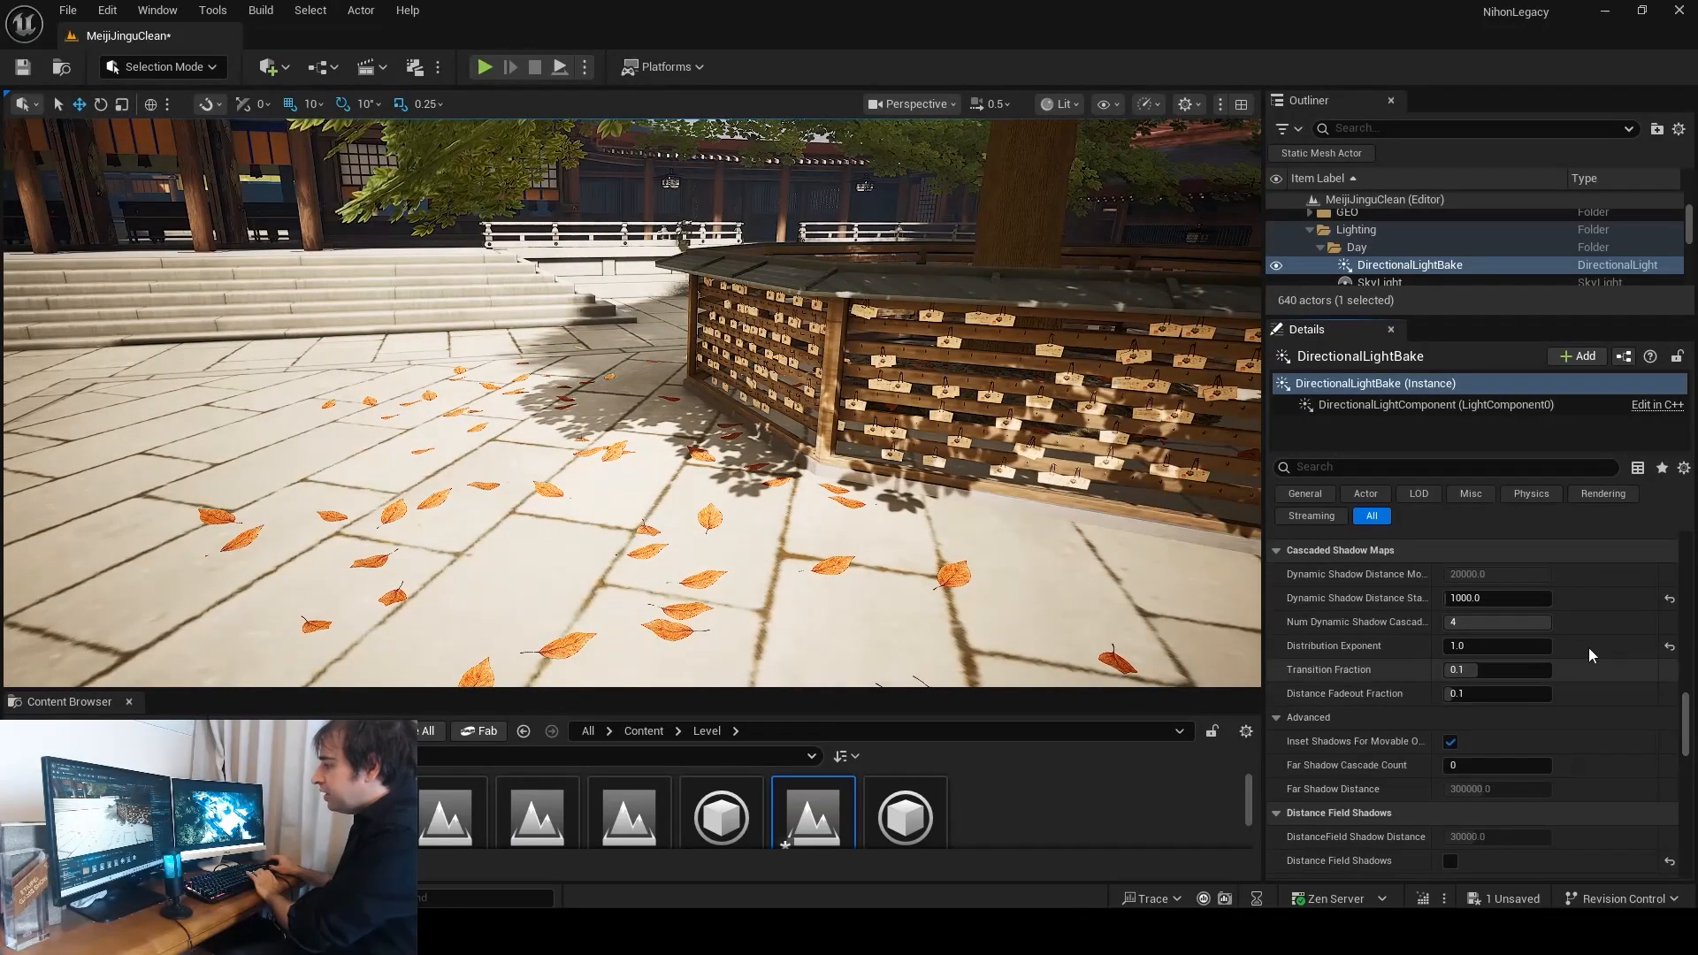
pyautogui.click(1498, 604)
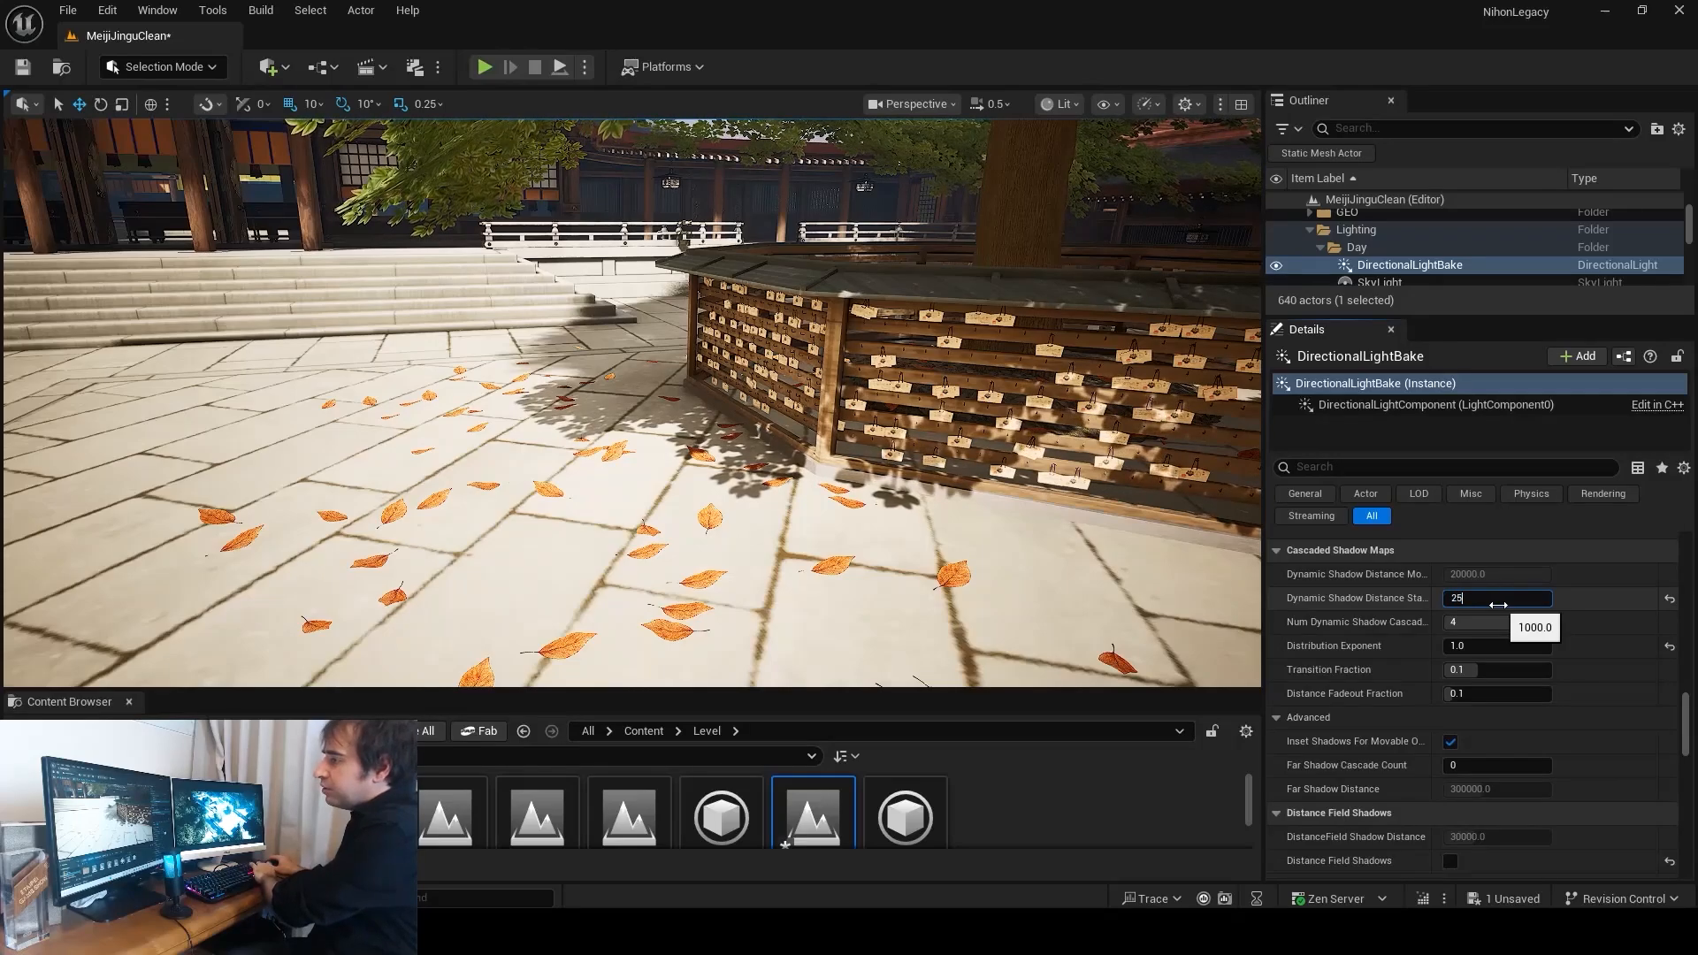
pyautogui.doubleClick(1500, 603)
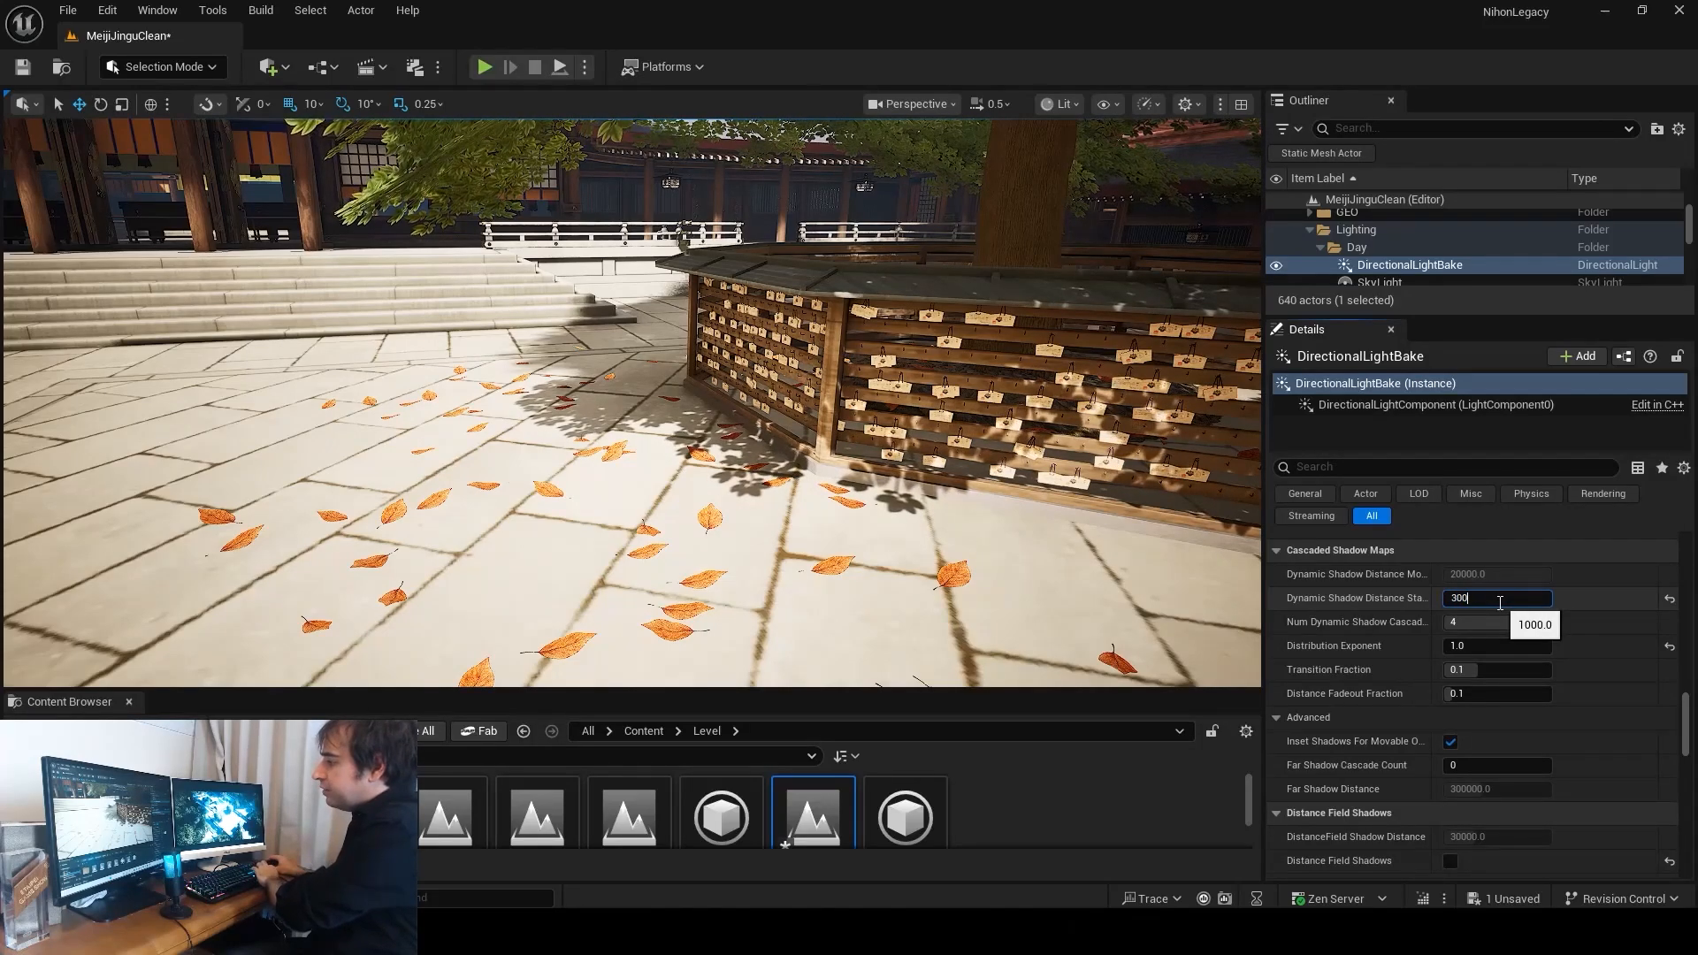
# Check the tree's shadows around the plaque fence from farther away and close up with the larger shadow distance
pyautogui.moveTo(1016, 548); pyautogui.dragTo(1068, 416, button='right')
pyautogui.press('w')
pyautogui.press('a')
pyautogui.press('s')
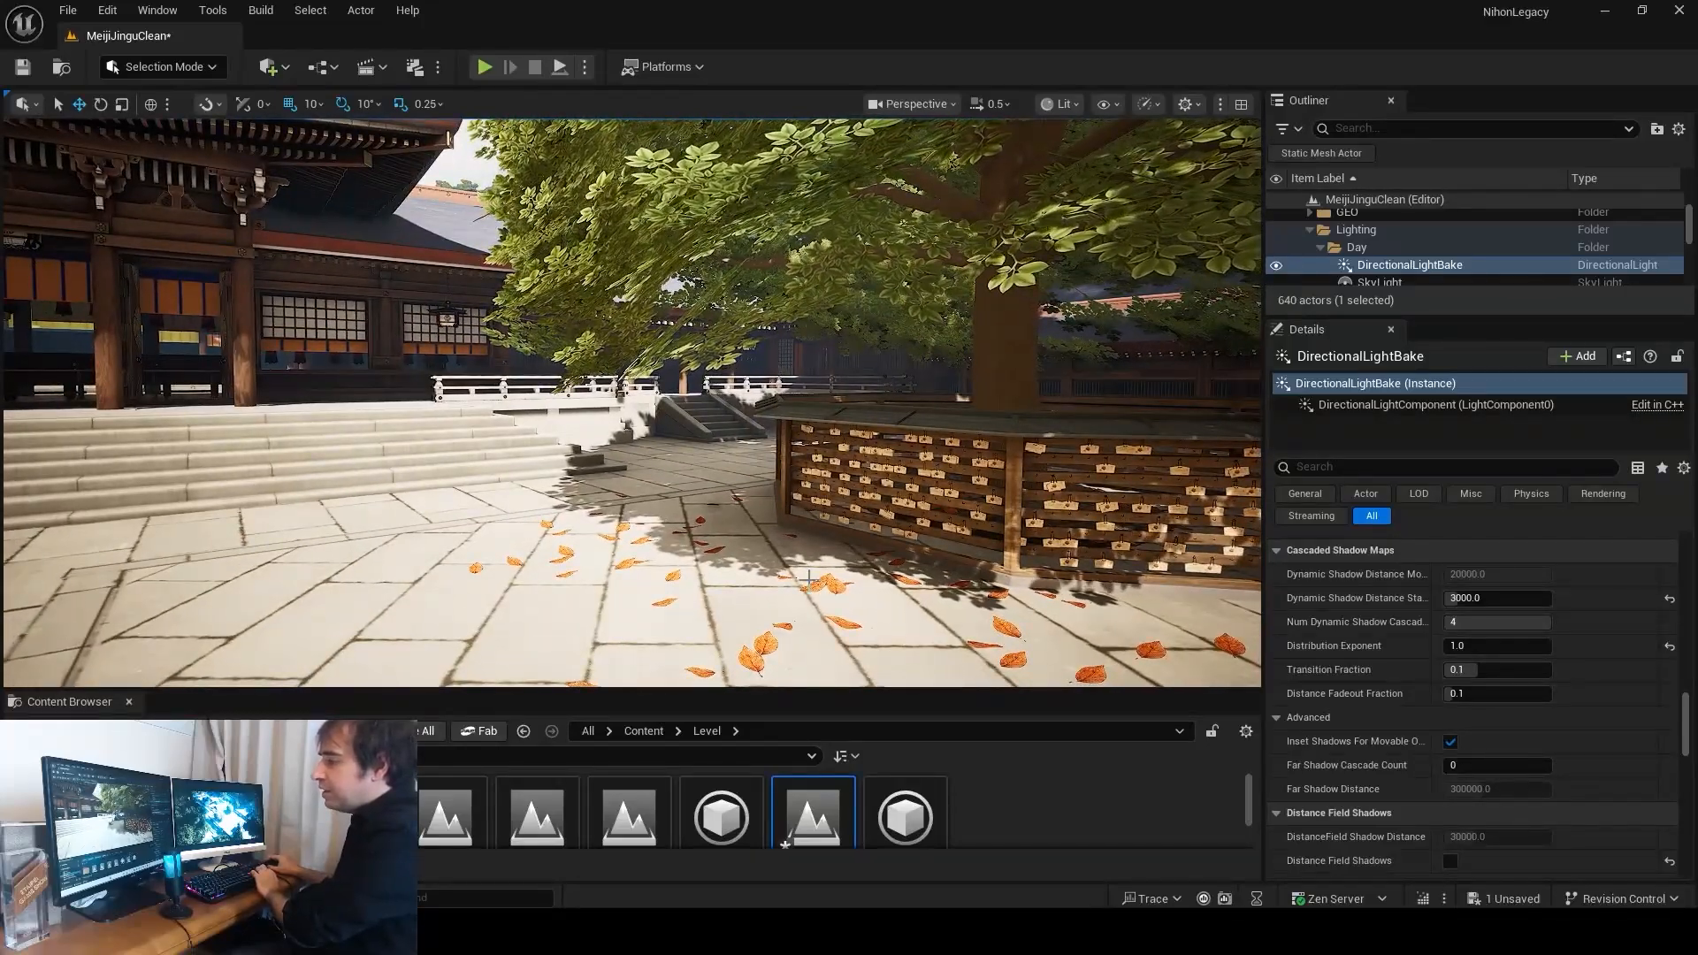
pyautogui.press('d')
pyautogui.moveTo(901, 484); pyautogui.dragTo(979, 521, button='right')
pyautogui.press('w')
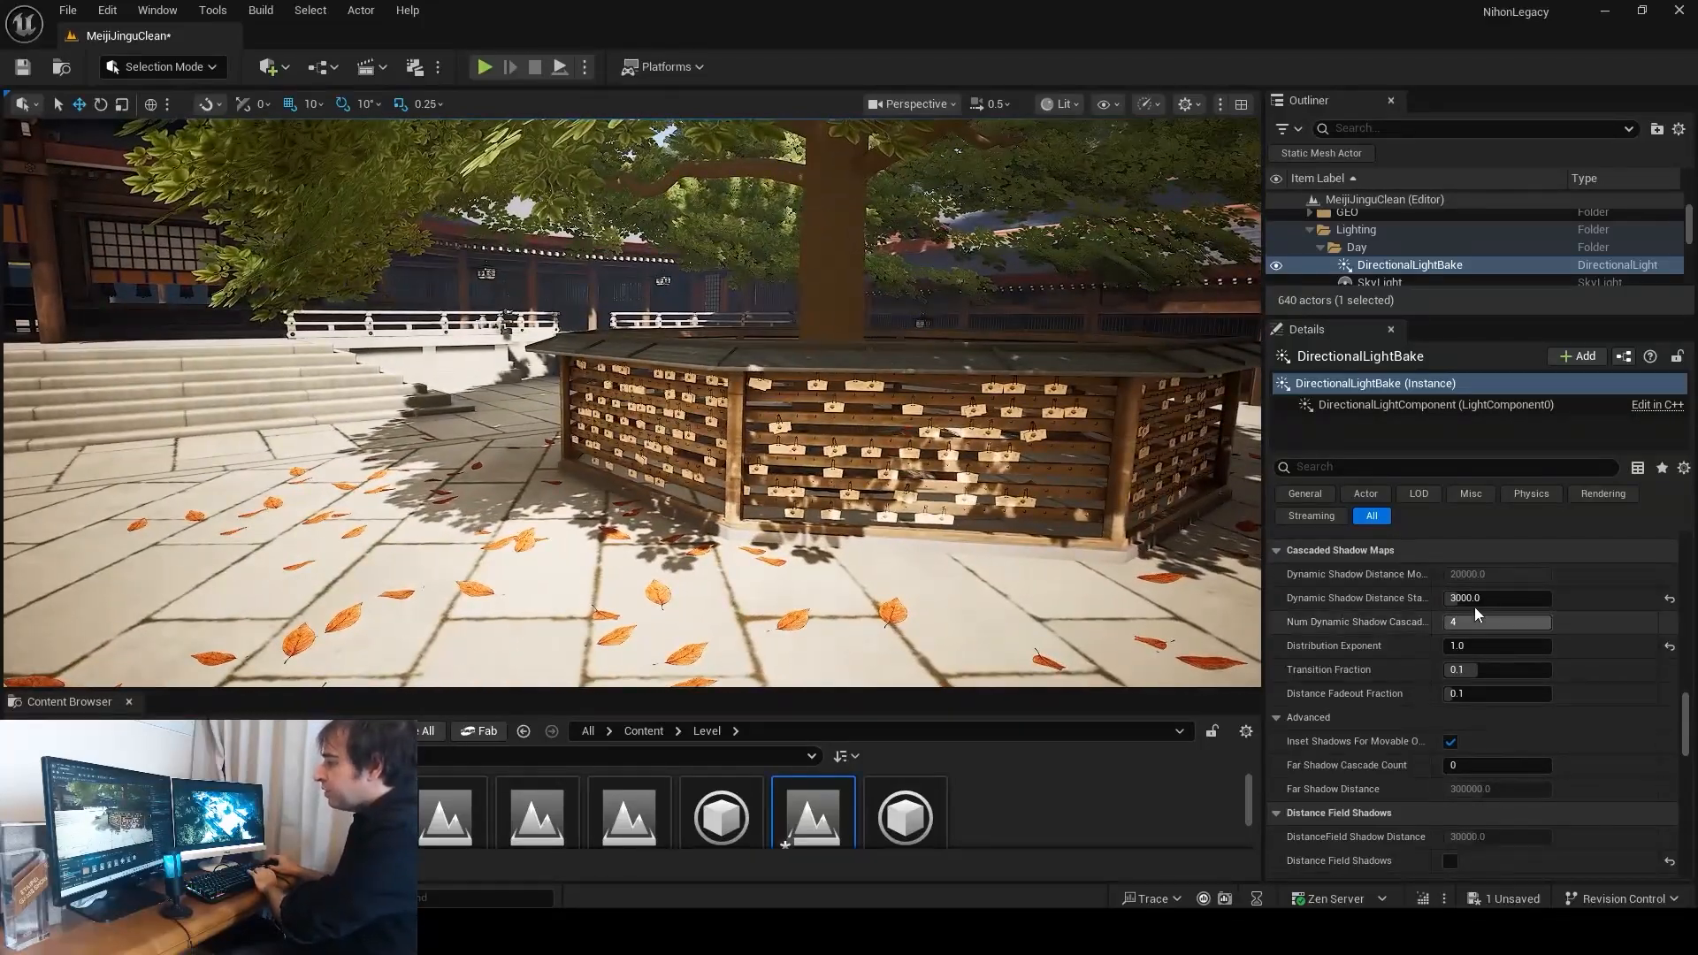
# Return the stationary dynamic shadow distance to 1000 and recheck the leaf shadows beside the plaque fence
pyautogui.click(1489, 596)
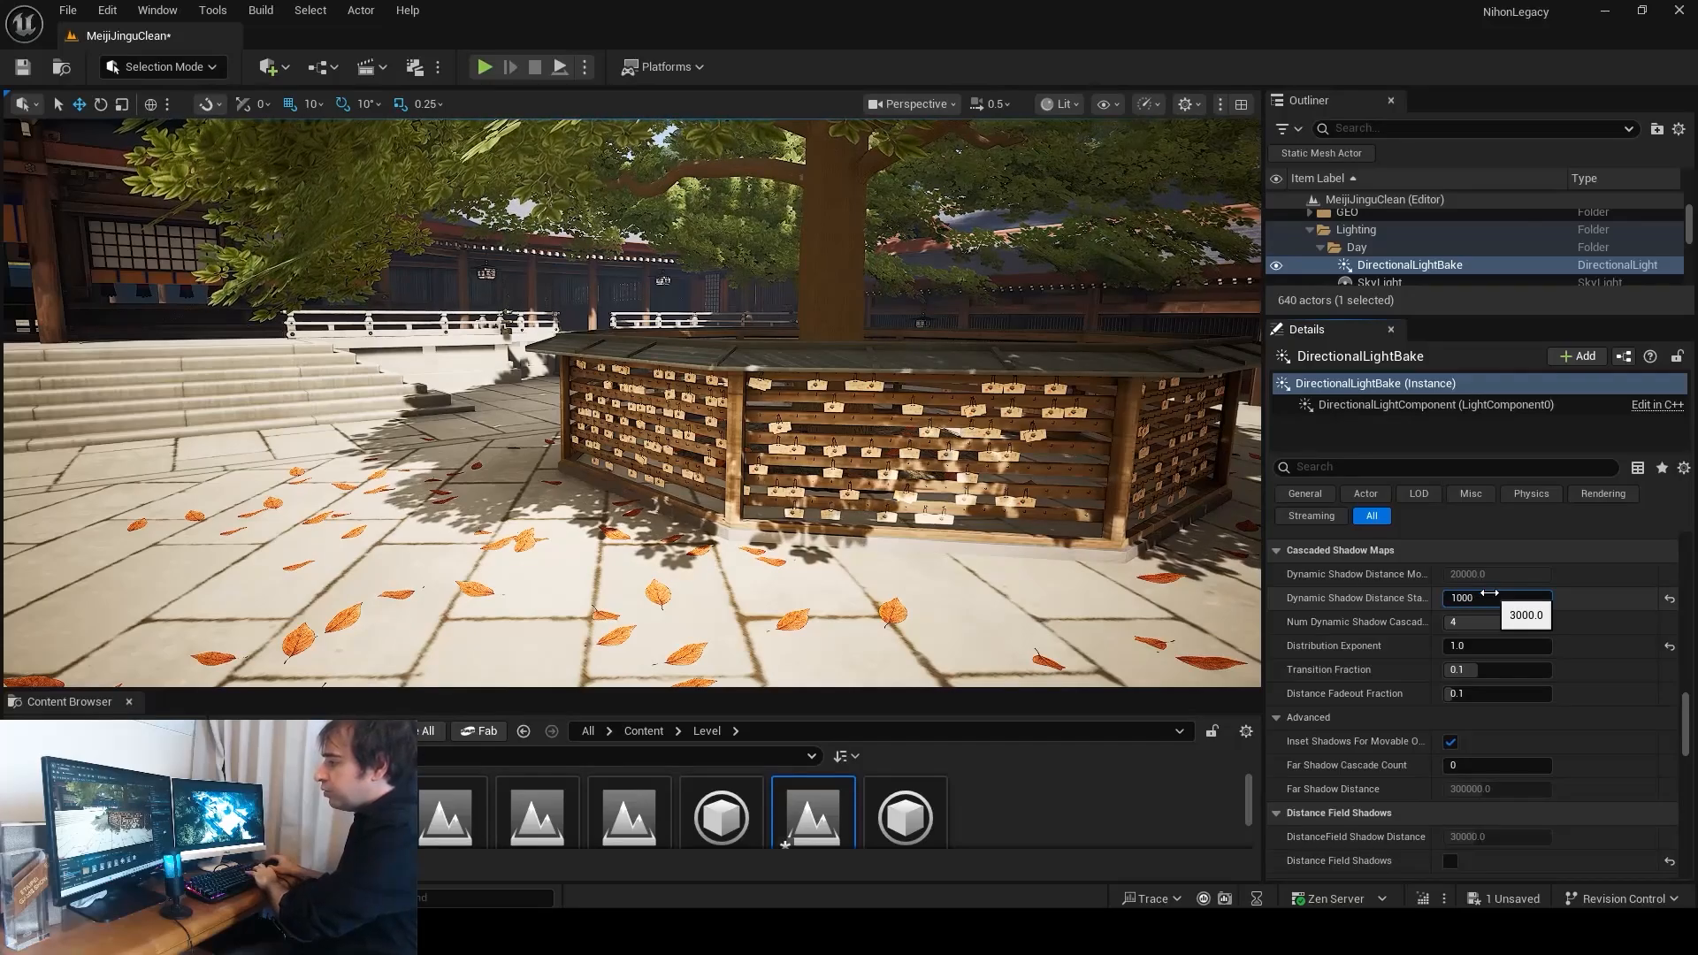
pyautogui.press('Return')
pyautogui.moveTo(990, 496); pyautogui.dragTo(1075, 502, button='right')
pyautogui.press('a')
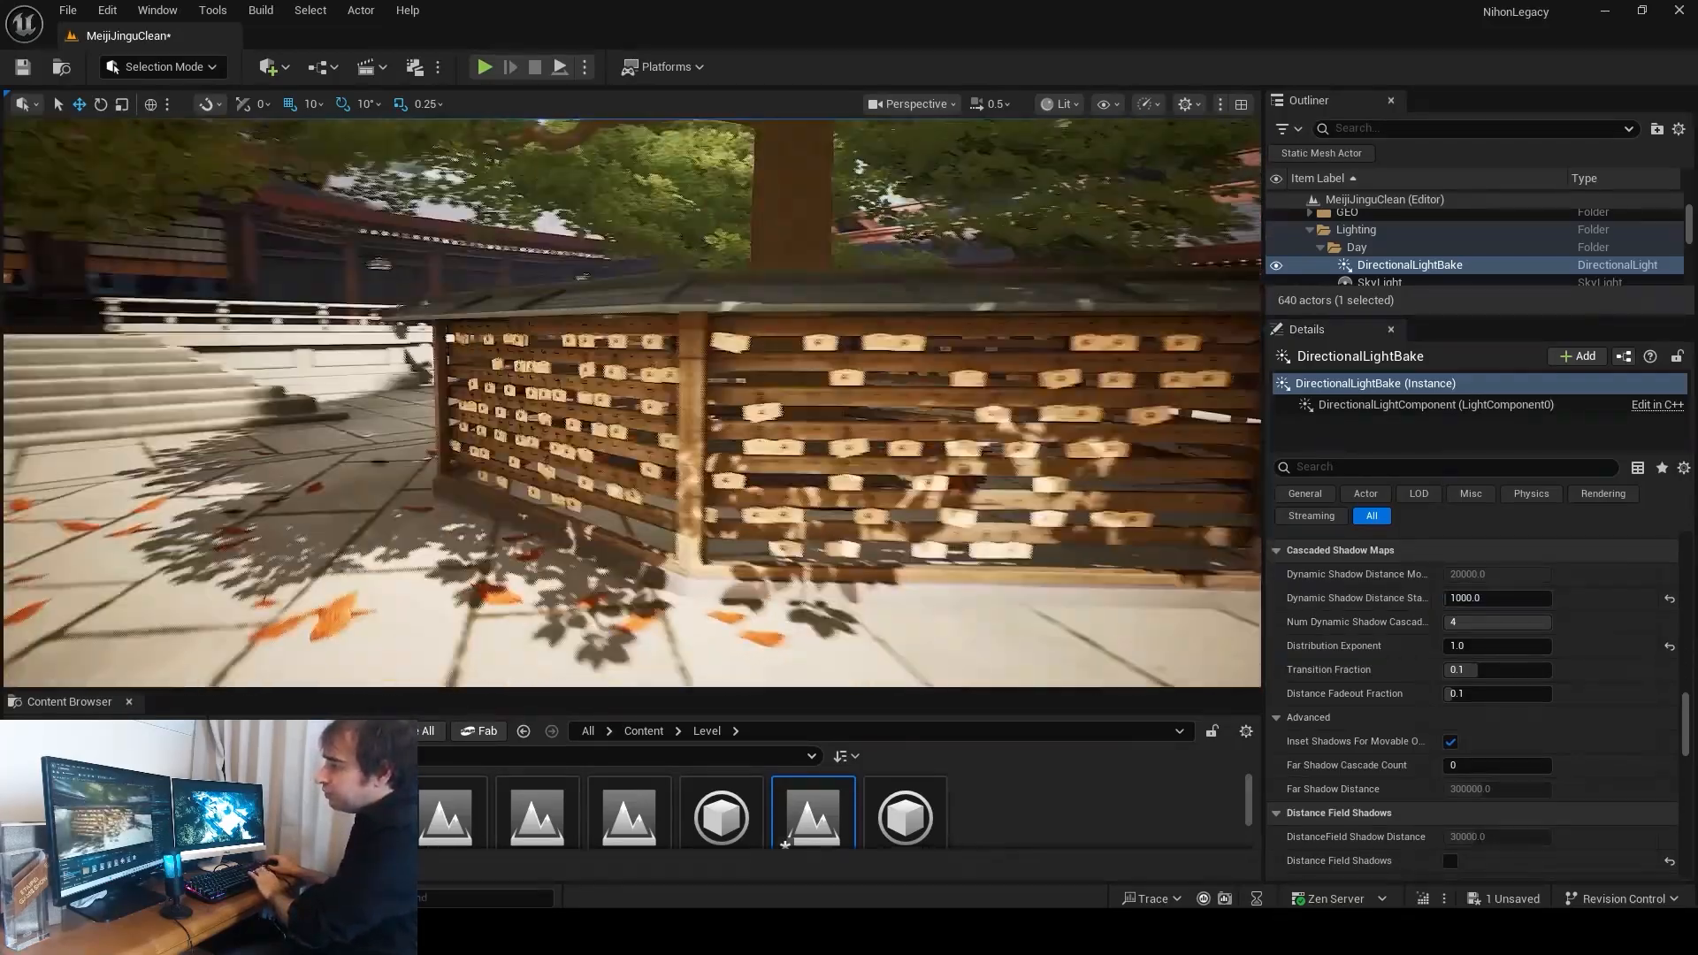
pyautogui.moveTo(990, 495); pyautogui.dragTo(926, 541, button='right')
pyautogui.press('s')
pyautogui.scroll(3, 926, 541)
pyautogui.press('d')
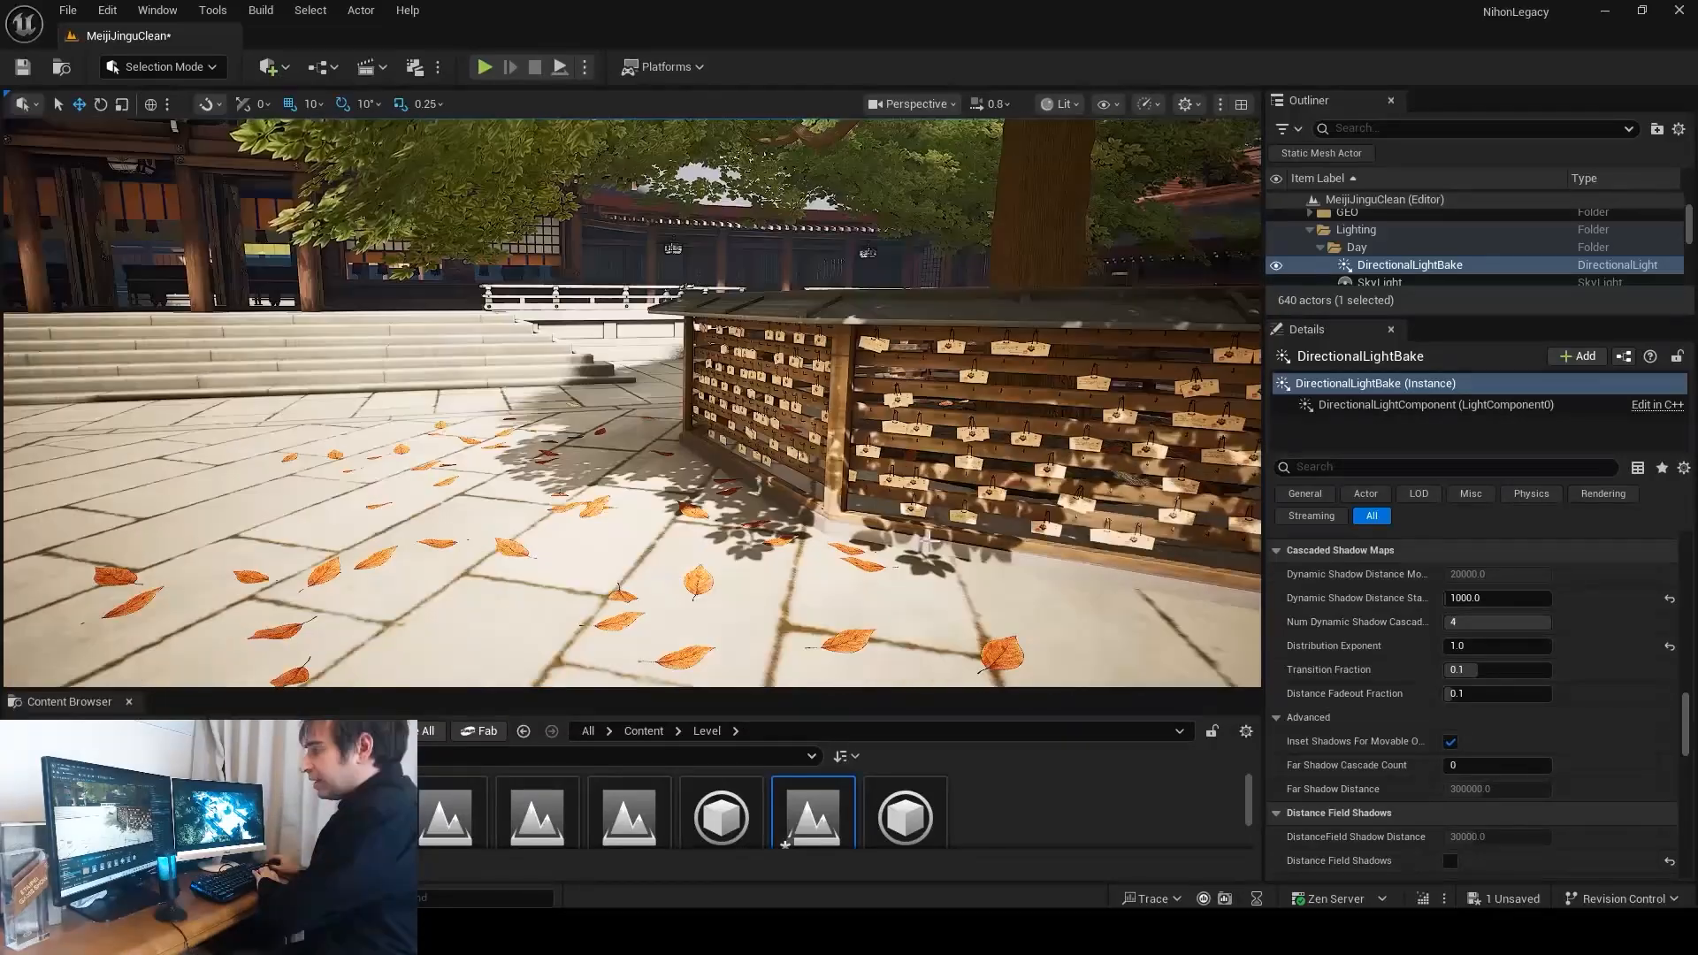
pyautogui.press('s')
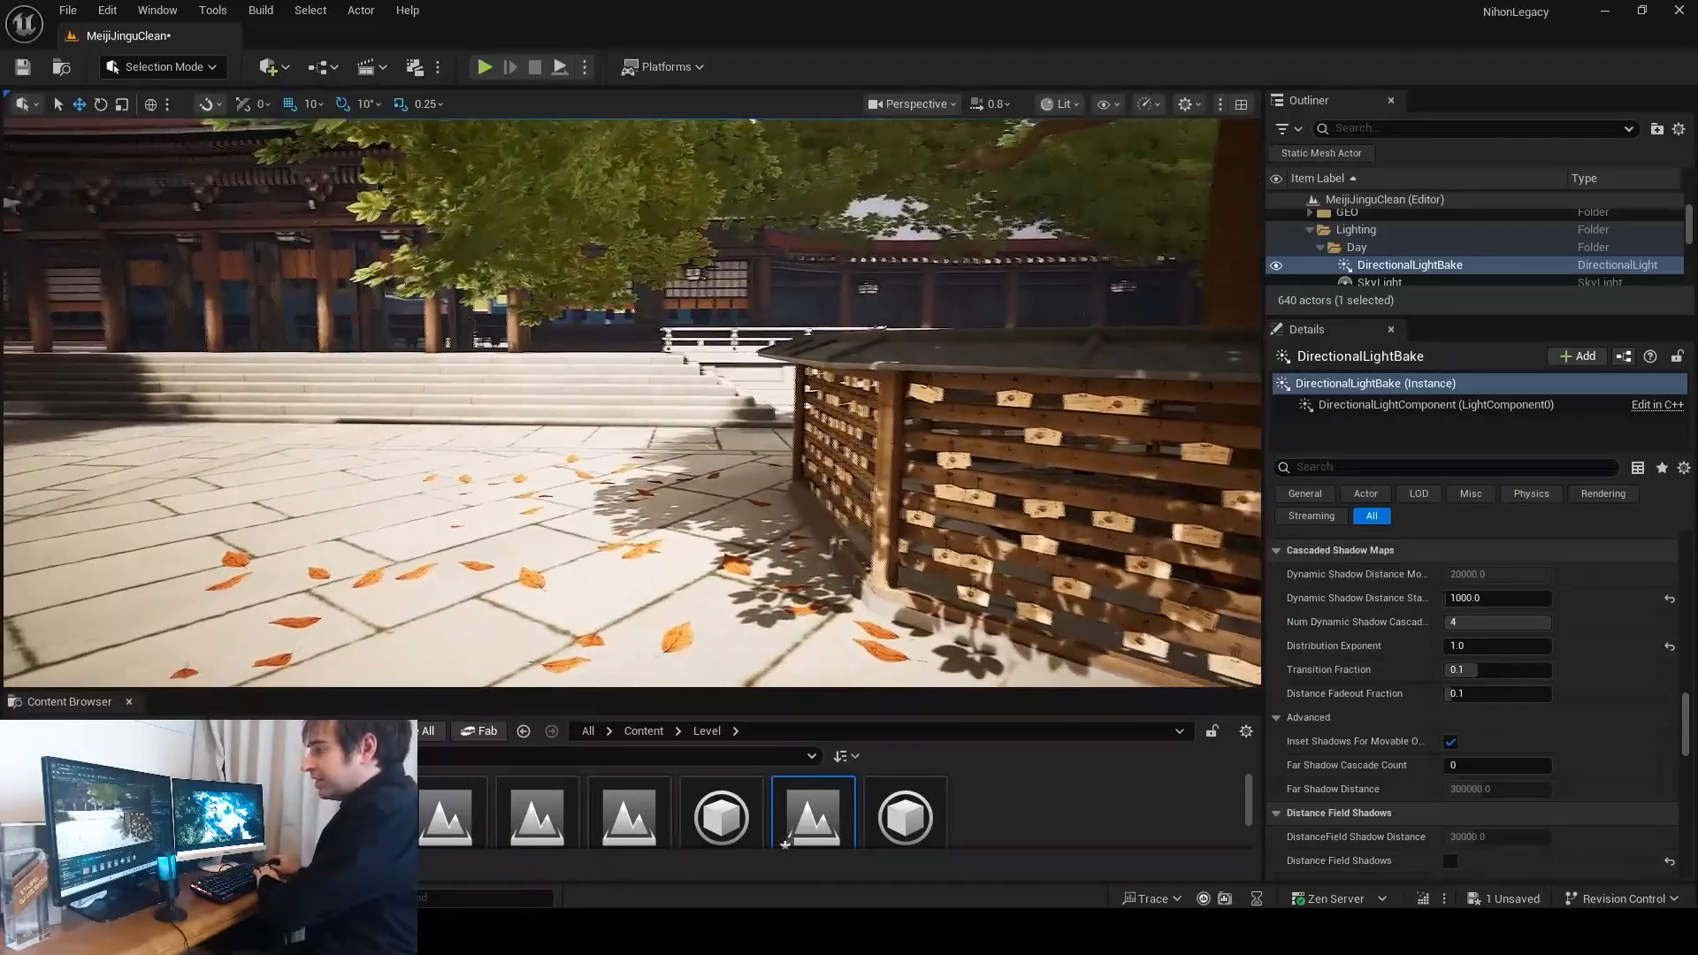